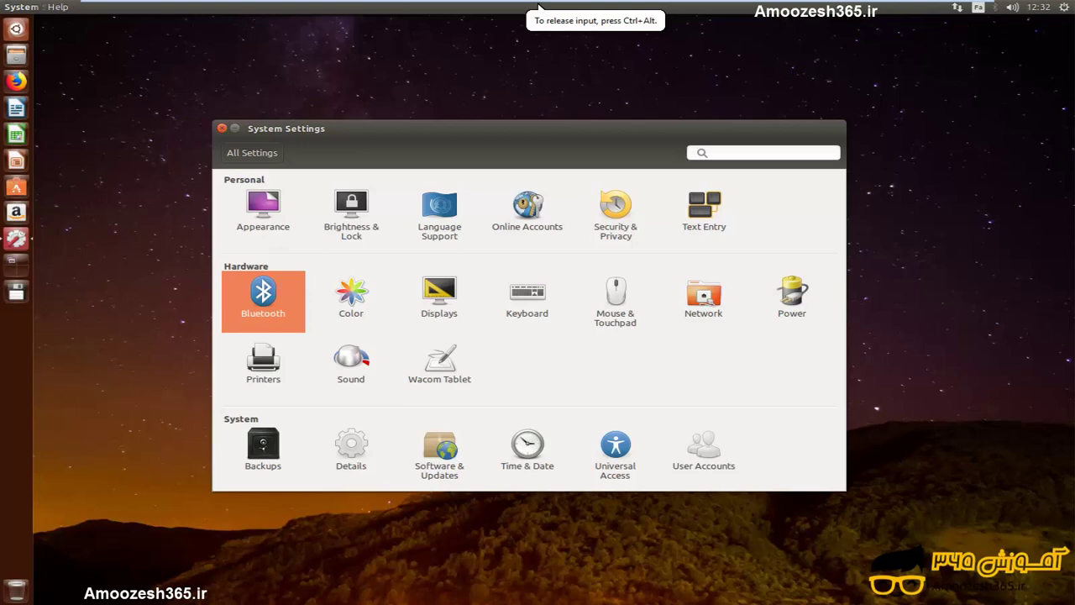
Step: Open the Bluetooth settings and turn Bluetooth on, then return to the settings overview
drag(389, 129, 386, 128)
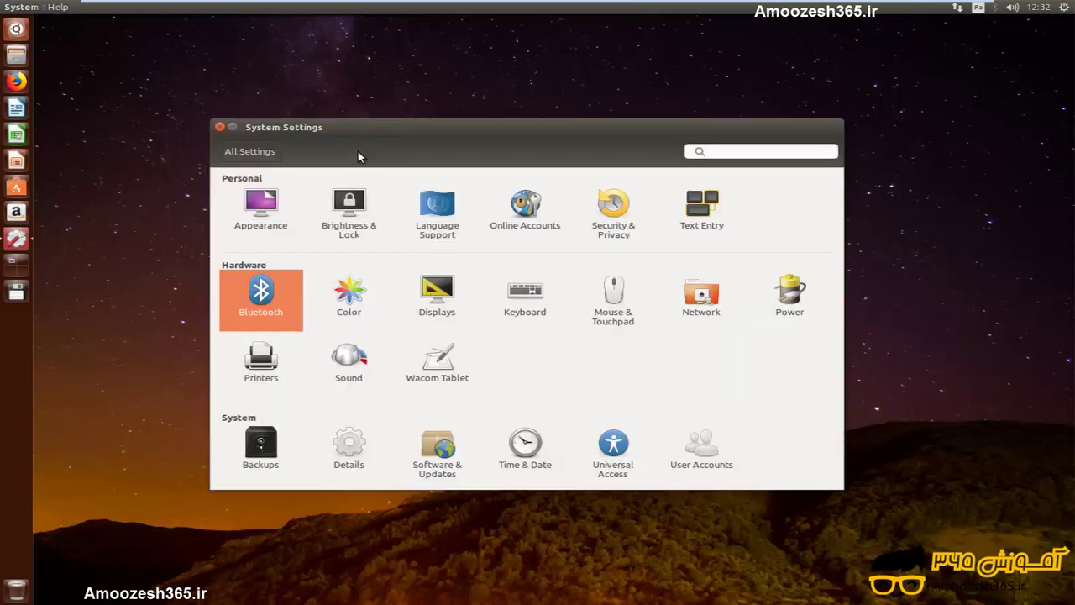
drag(336, 151, 309, 146)
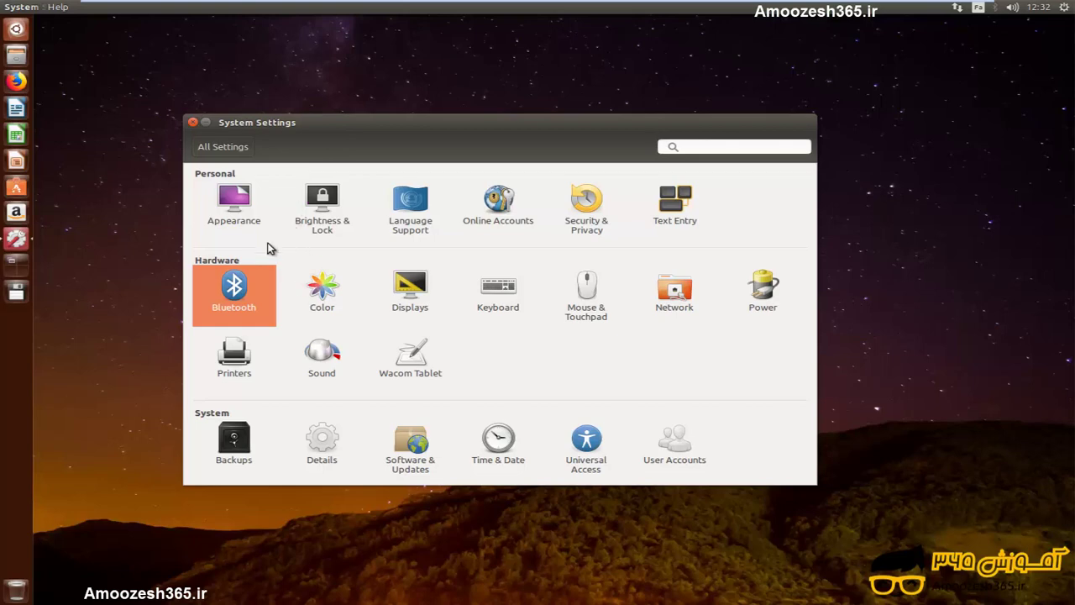
click(236, 288)
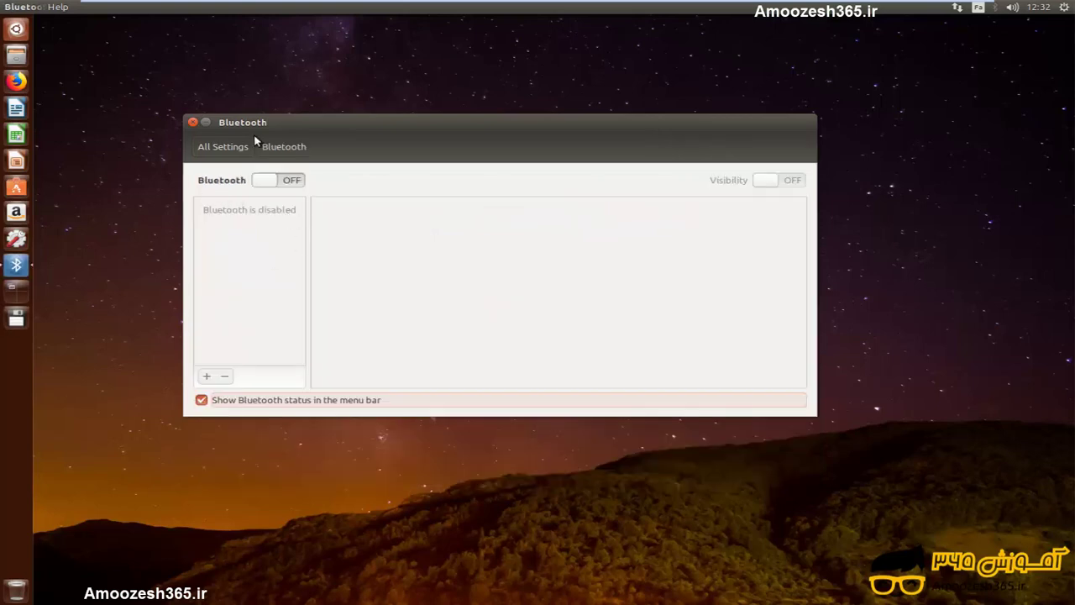
drag(286, 124, 301, 127)
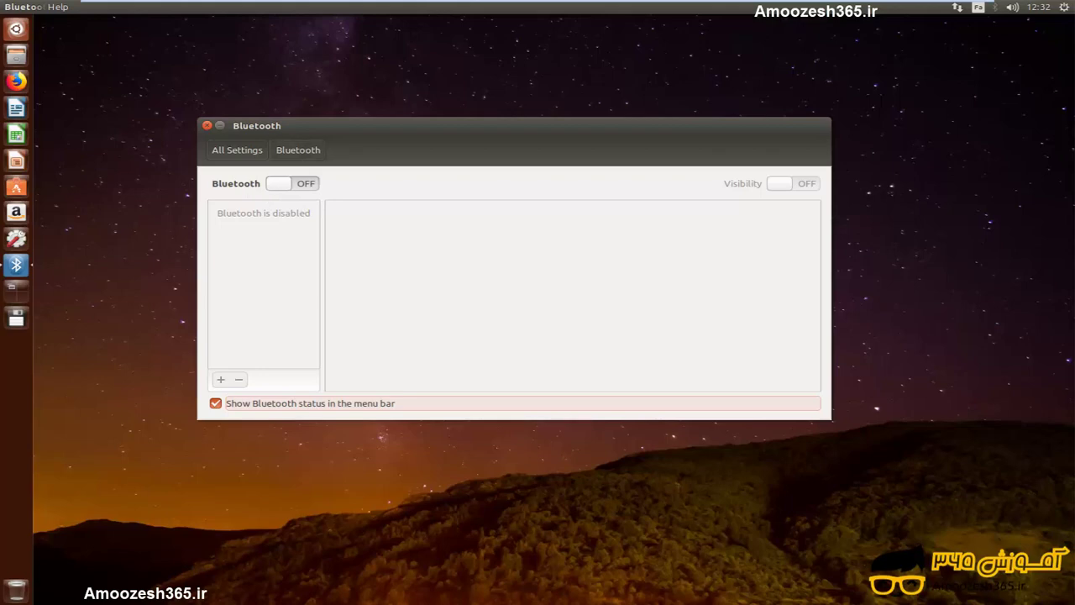
click(304, 186)
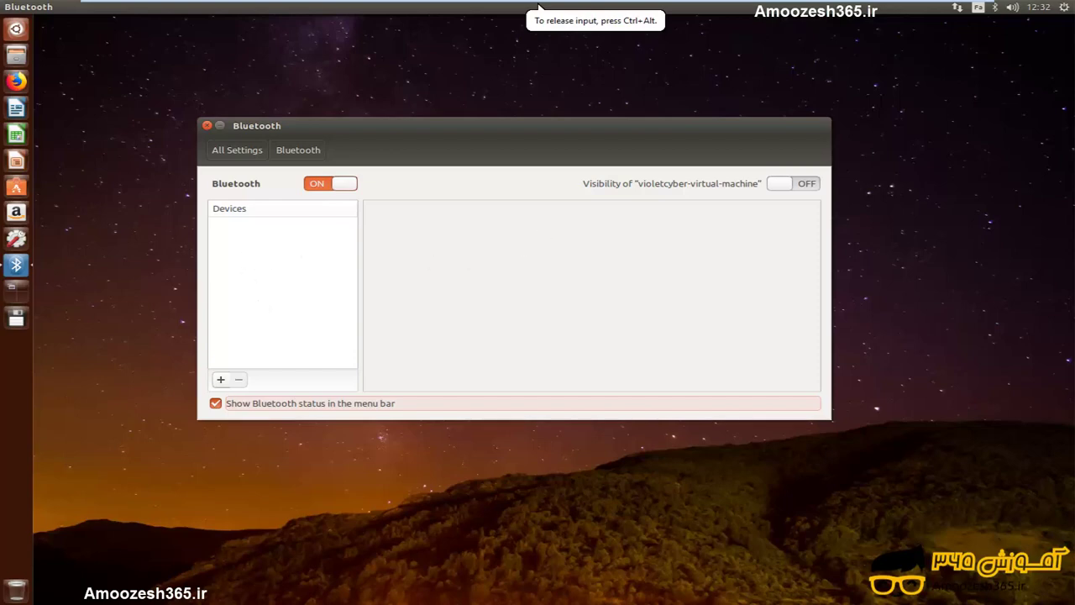
click(252, 152)
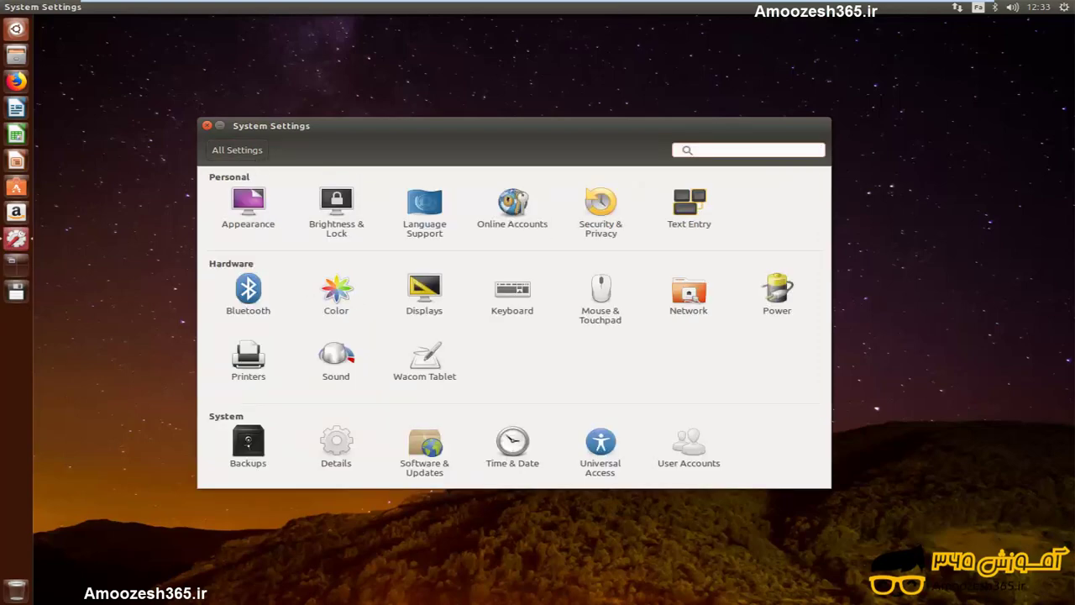
Step: Check which devices are listed in the Color settings
click(348, 298)
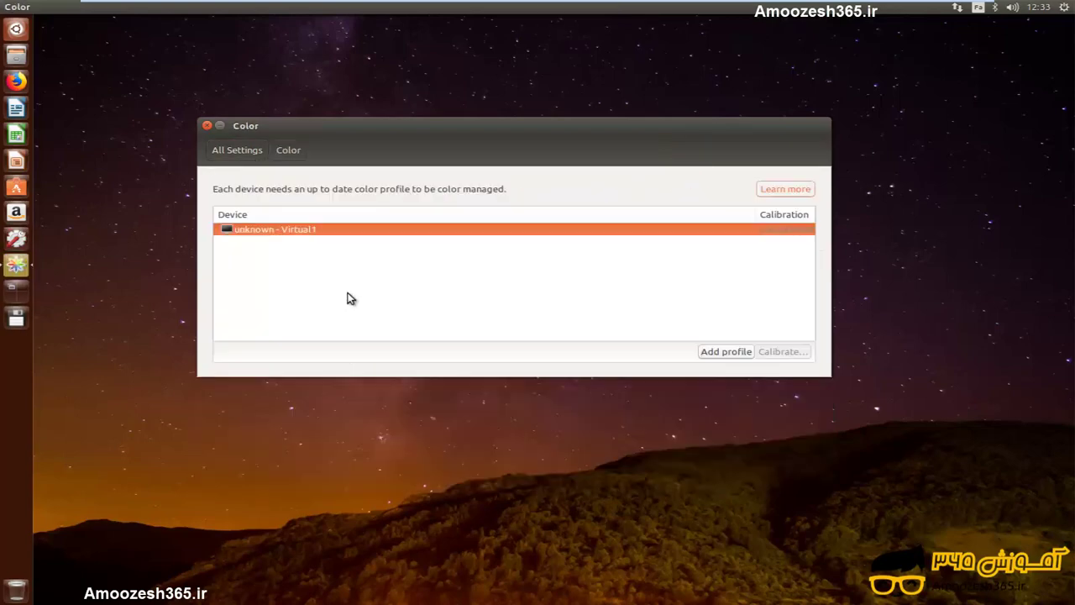
click(237, 150)
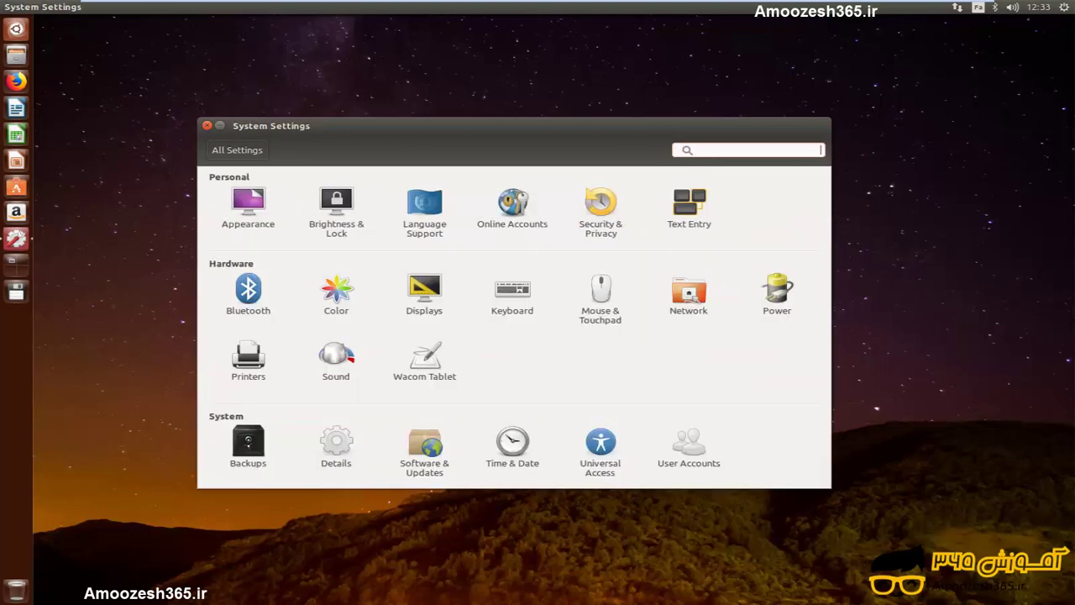
Step: Open the Displays settings and examine the available resolution and rotation options without changing them
click(422, 289)
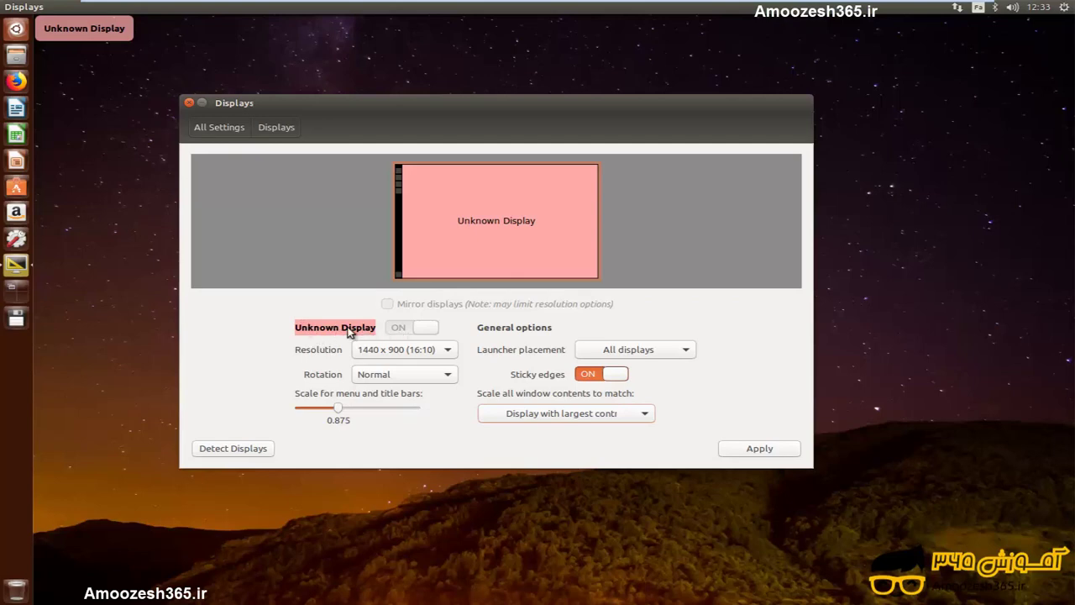
drag(371, 109, 370, 109)
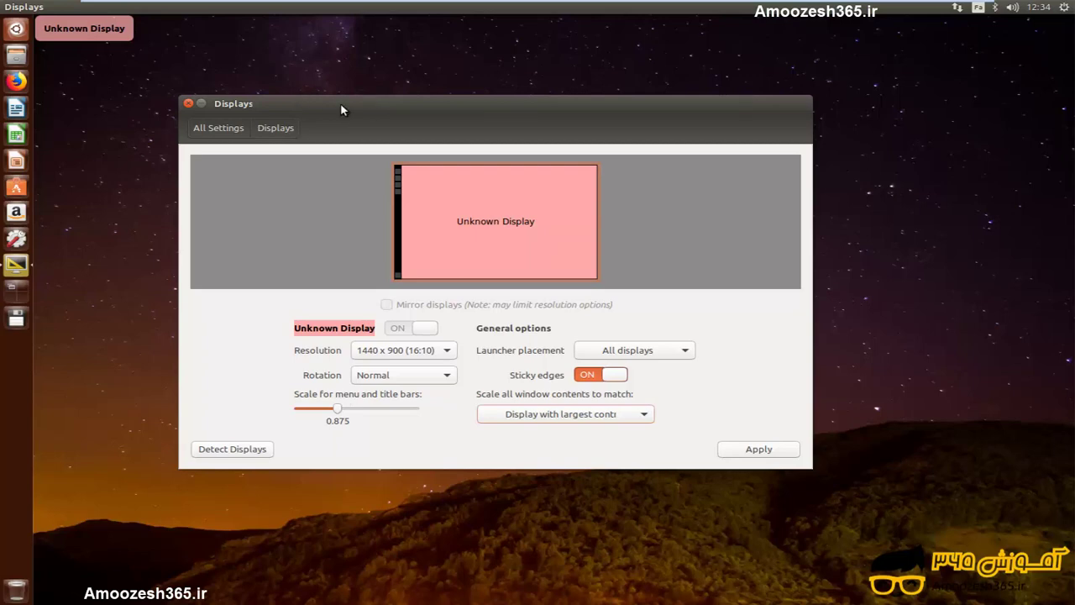
click(395, 352)
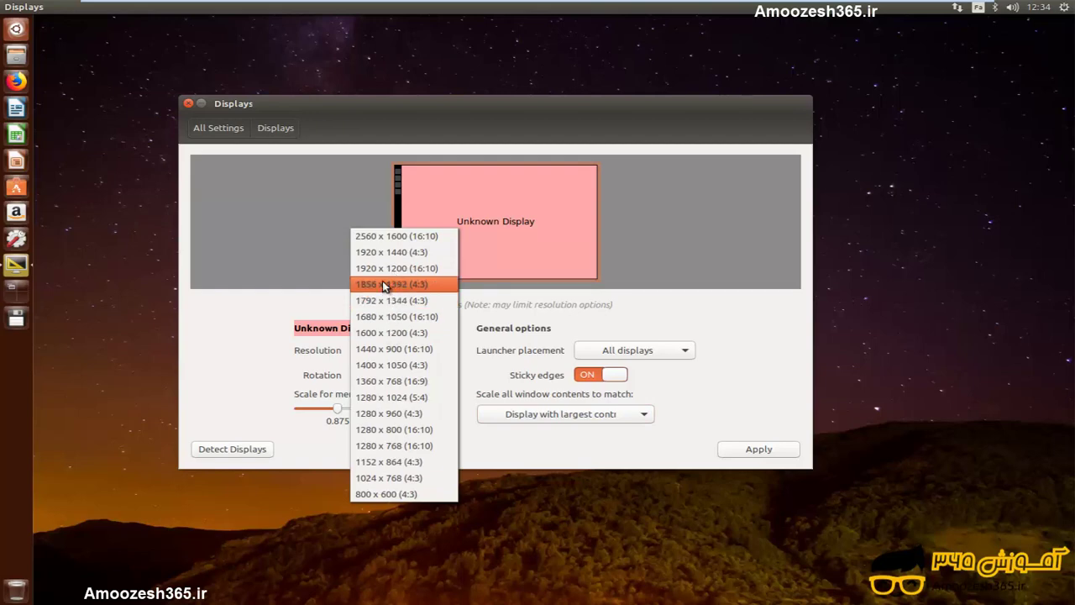
click(265, 318)
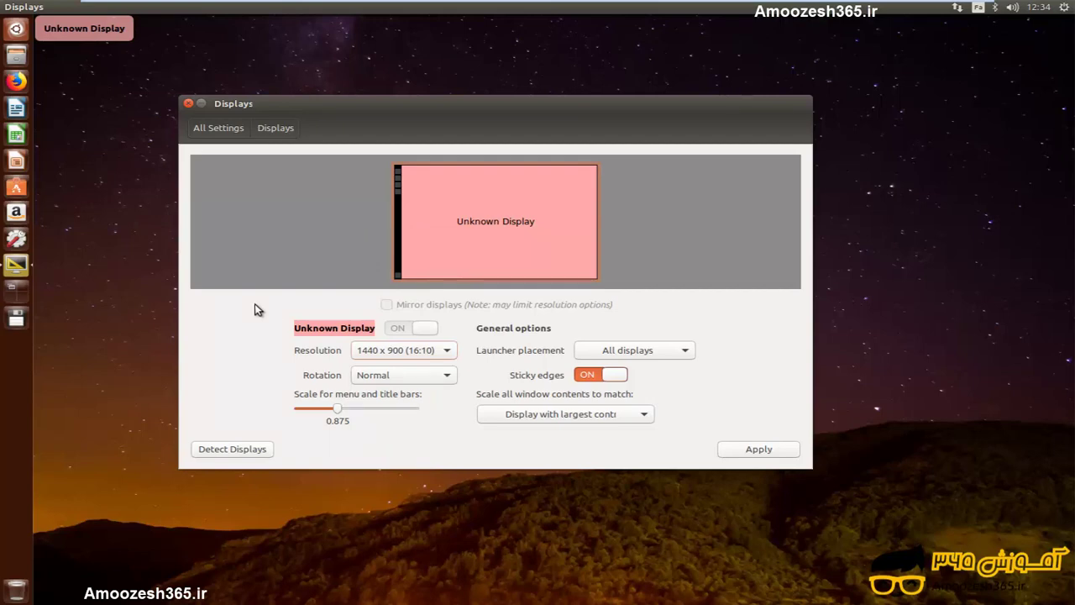
click(405, 375)
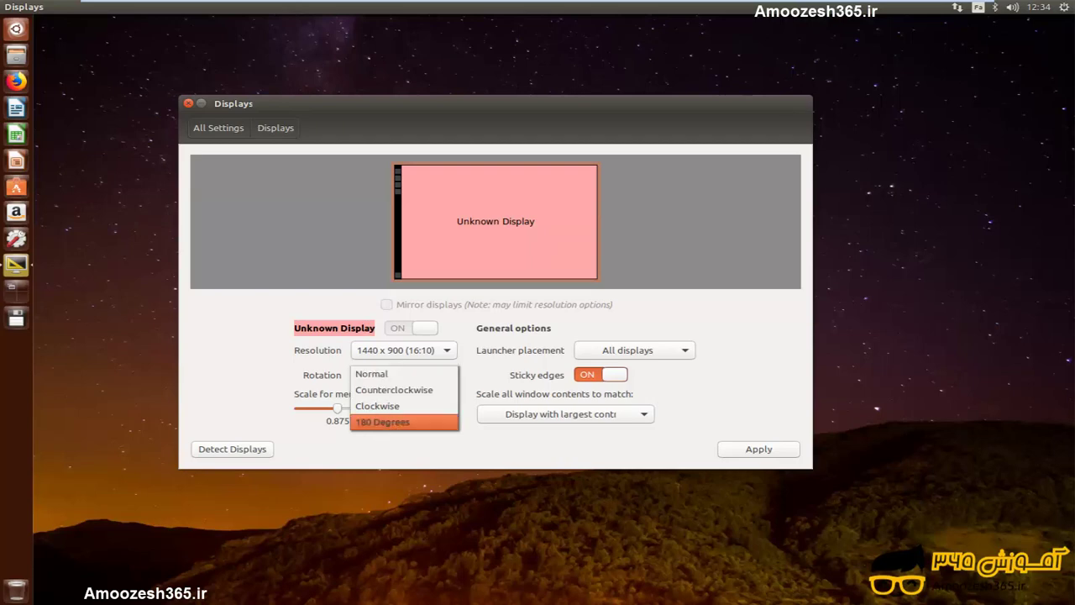
click(335, 405)
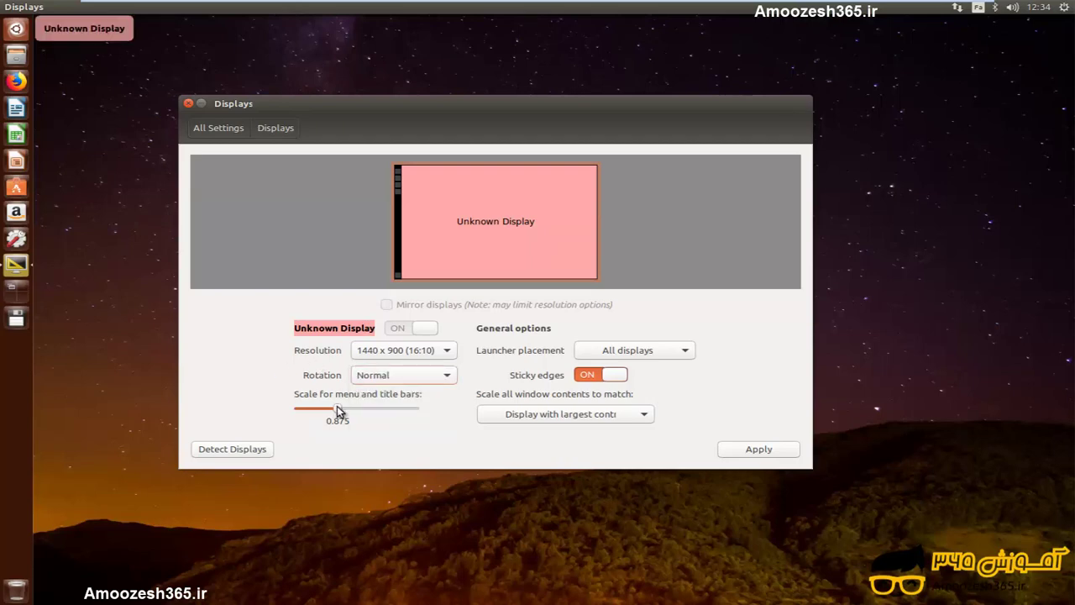
Step: Set the scale for menu and title bars to 0.75
mouse_move(337, 407)
mouse_down()
mouse_move(324, 407)
mouse_move(349, 408)
mouse_move(324, 408)
mouse_up()
click(225, 446)
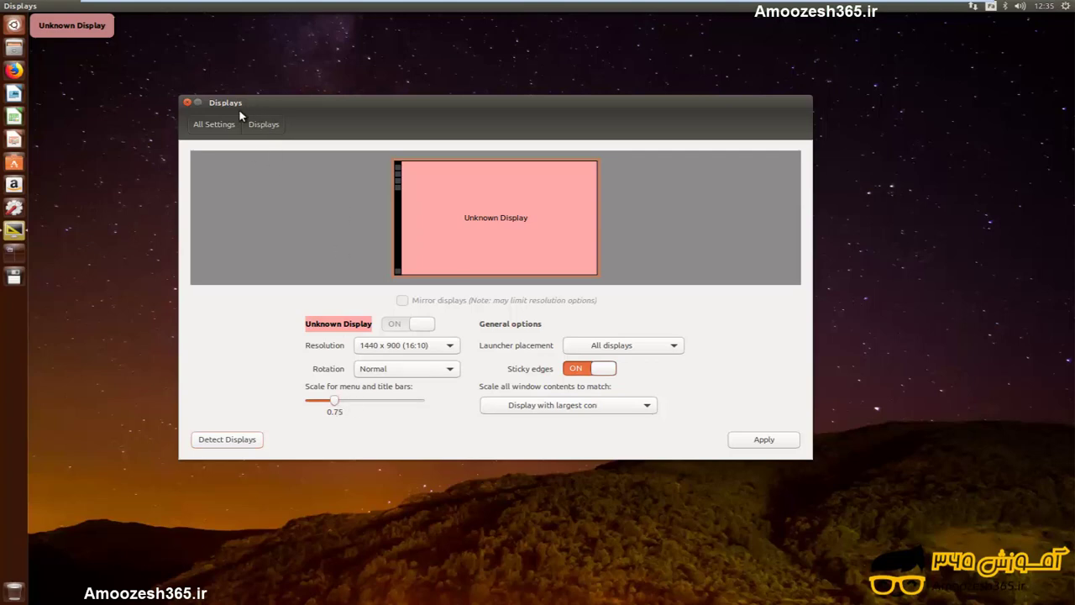
key(Right)
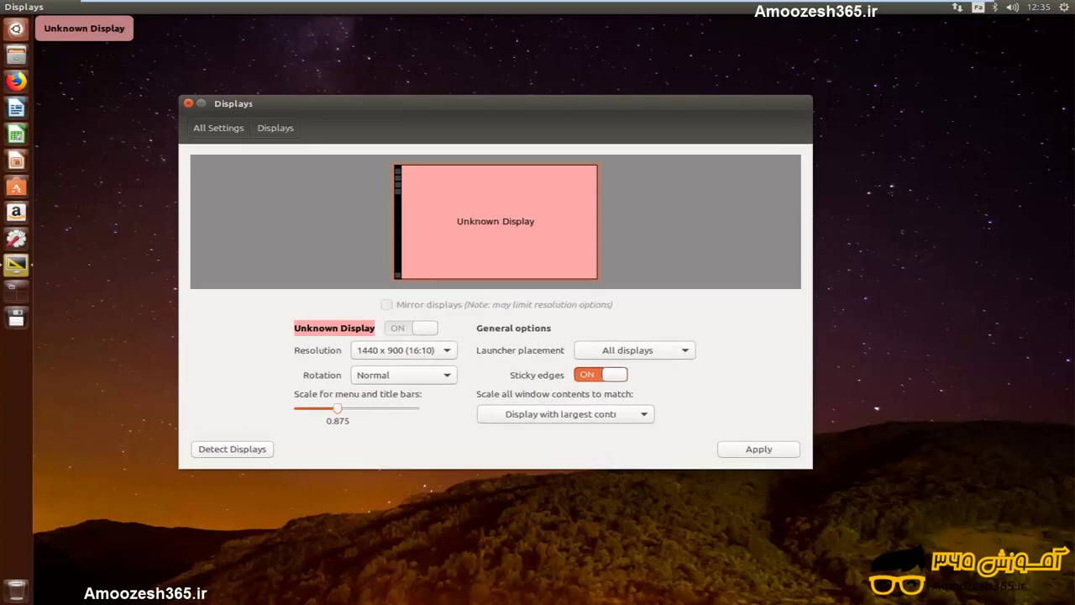
drag(347, 406, 333, 407)
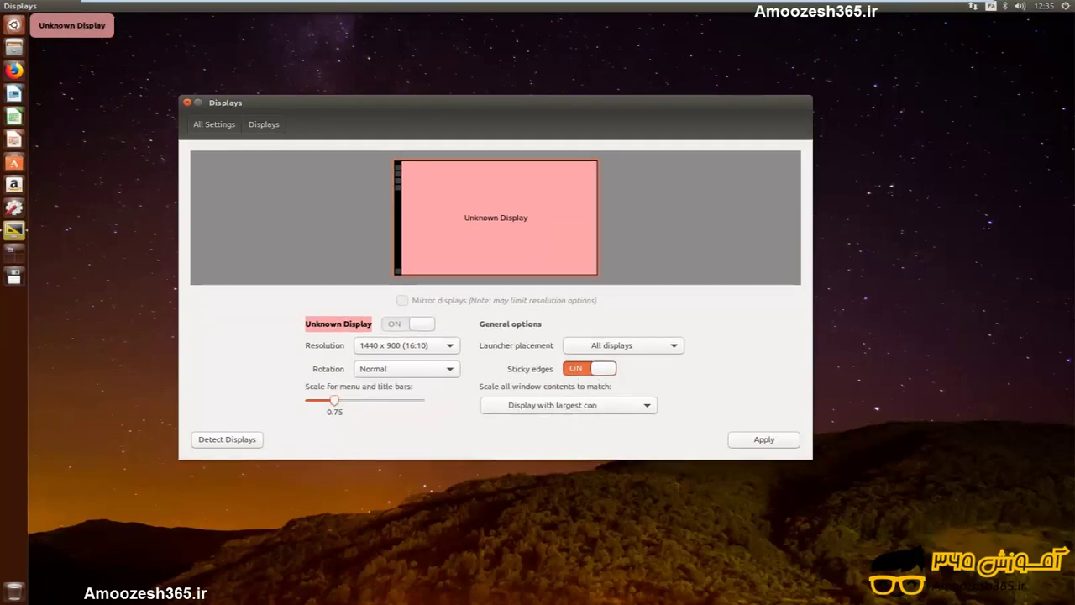
Step: Set the launcher placement to Unknown Display instead of all displays
click(658, 347)
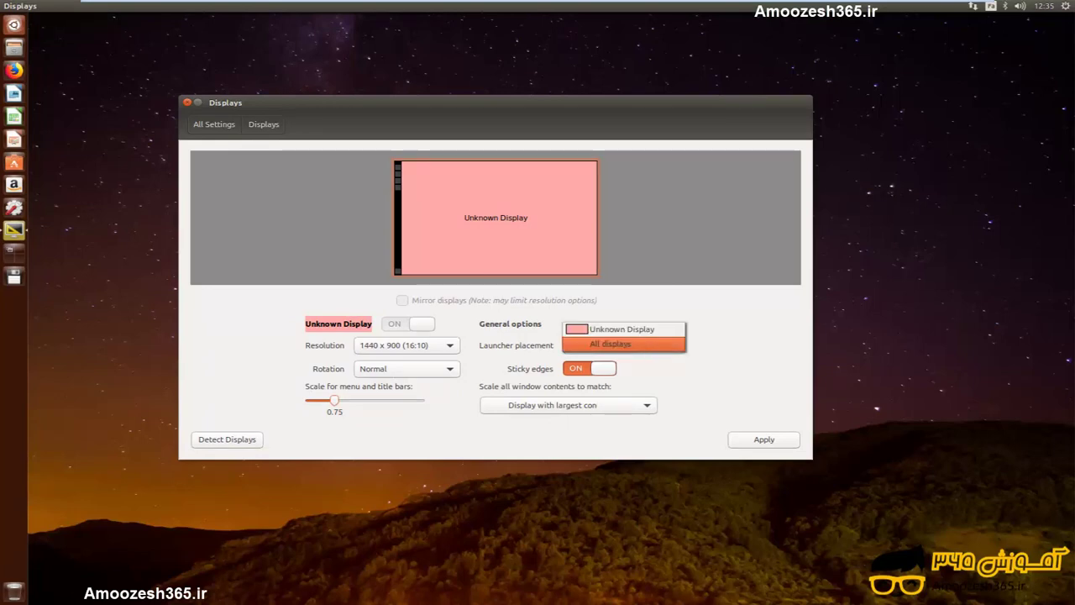
click(602, 329)
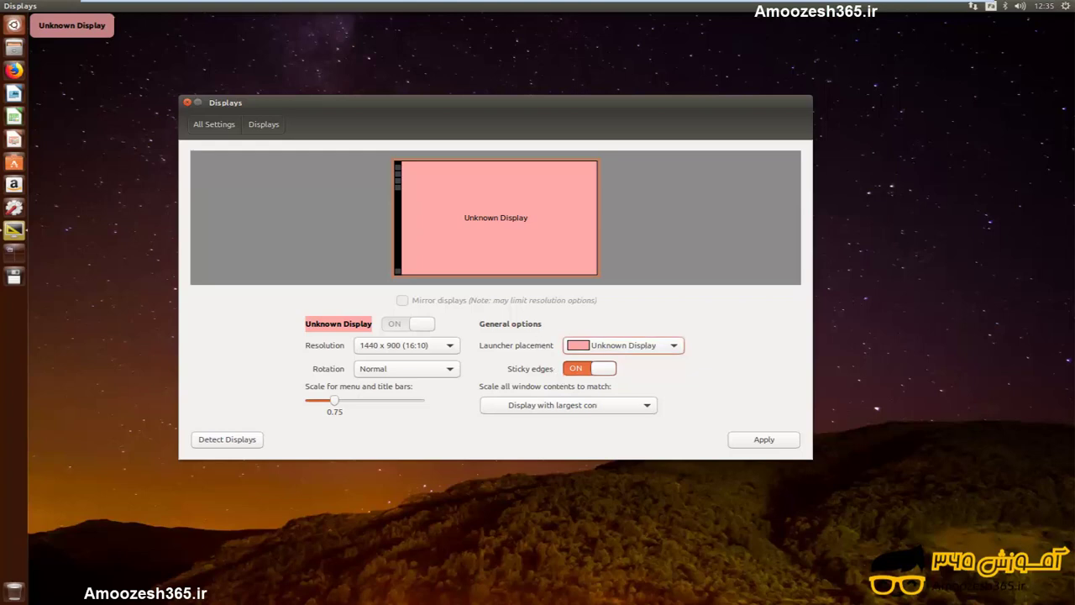
Step: Switch Sticky edges off and back on, repositioning the Displays window in between
click(570, 375)
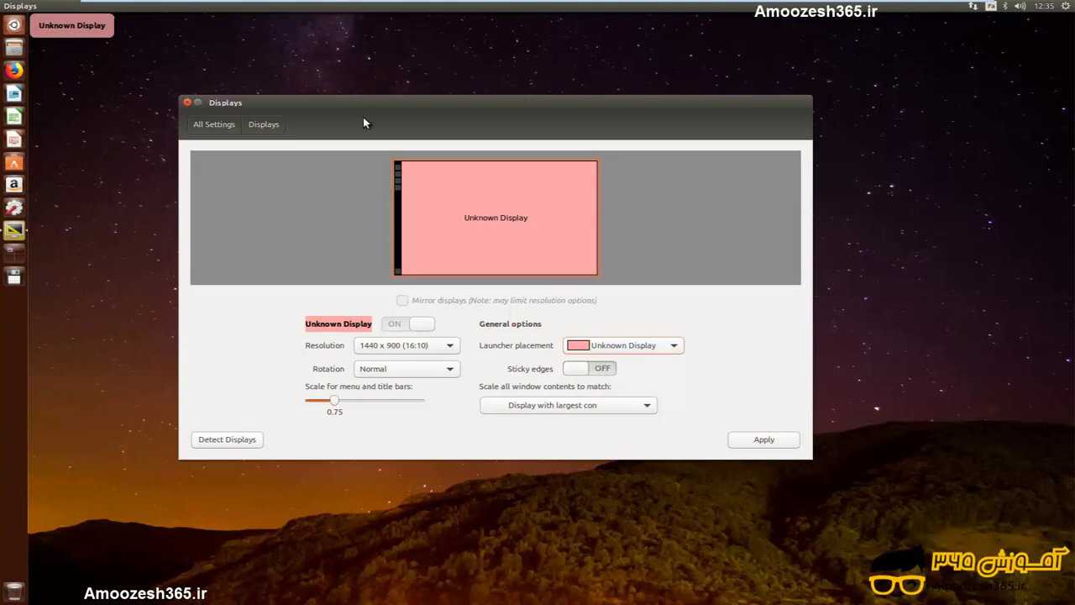
drag(362, 102, 349, 80)
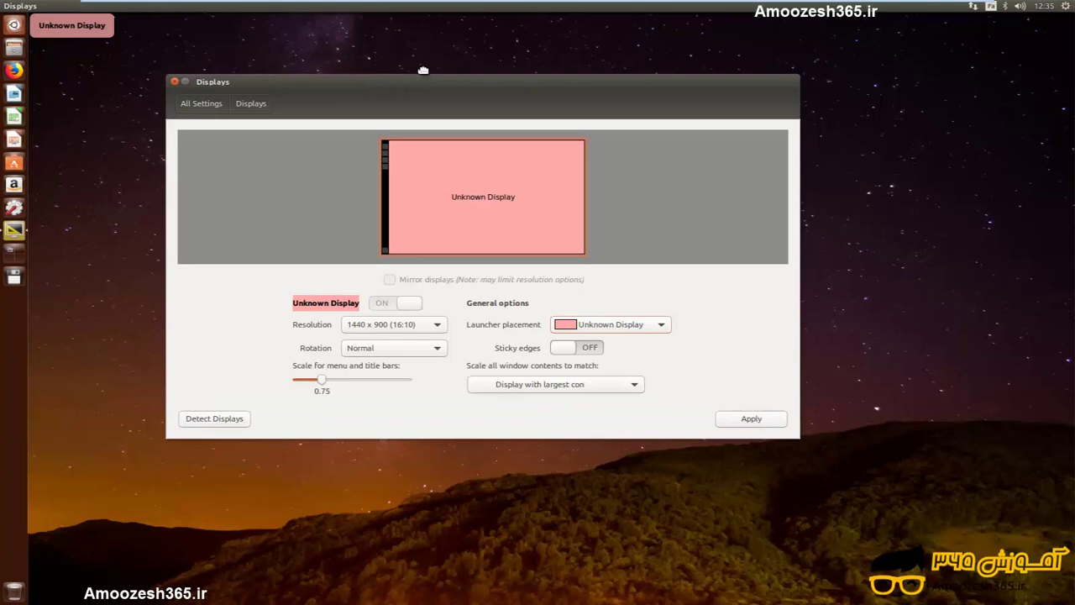
drag(423, 75, 487, 63)
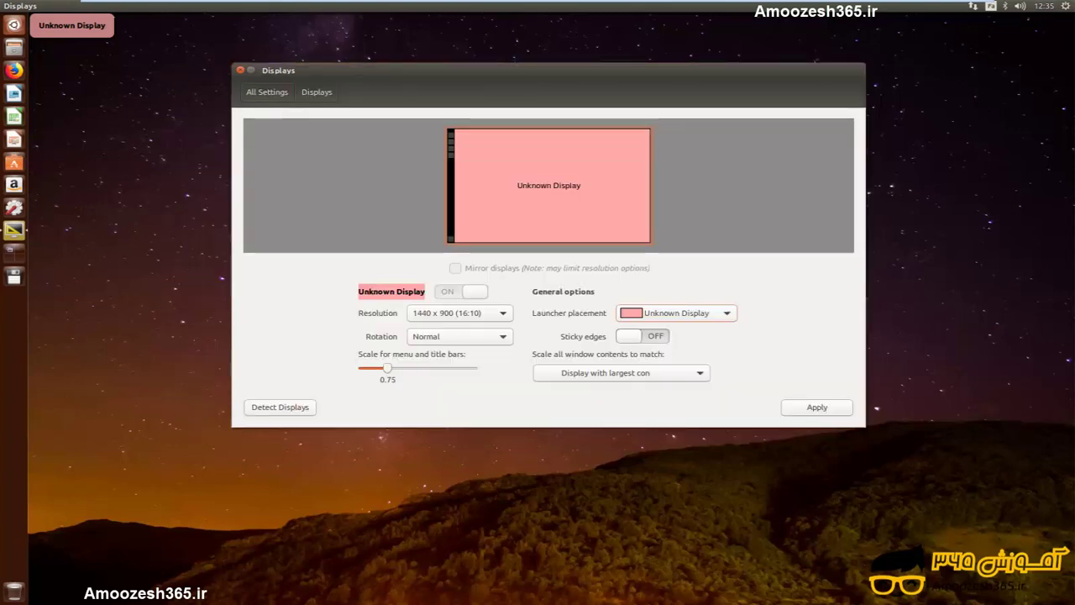
click(656, 336)
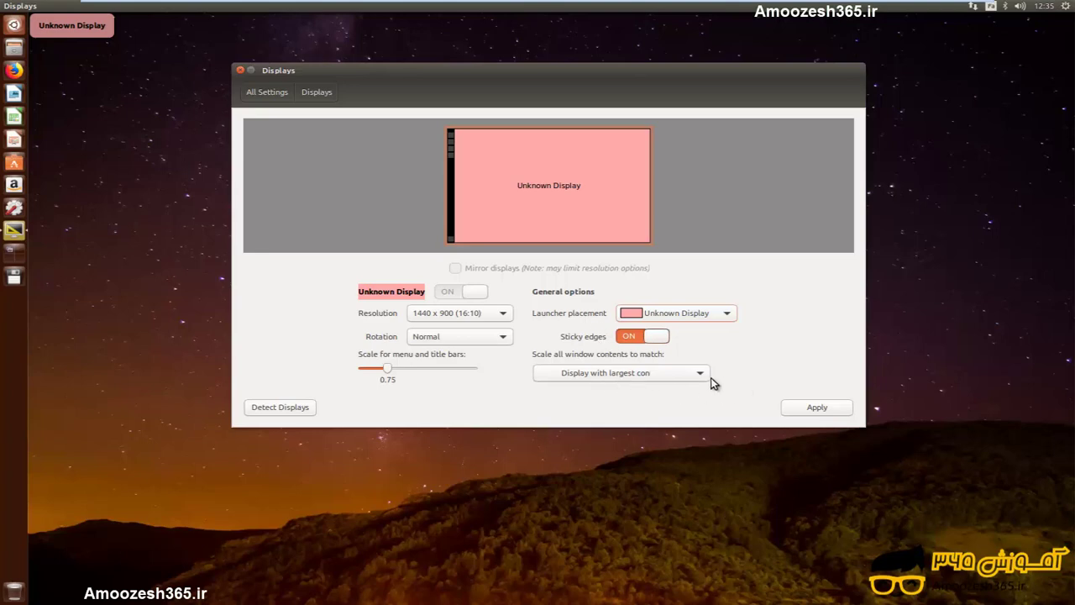
Step: Apply the display changes and keep this configuration, then return to the settings overview
click(817, 409)
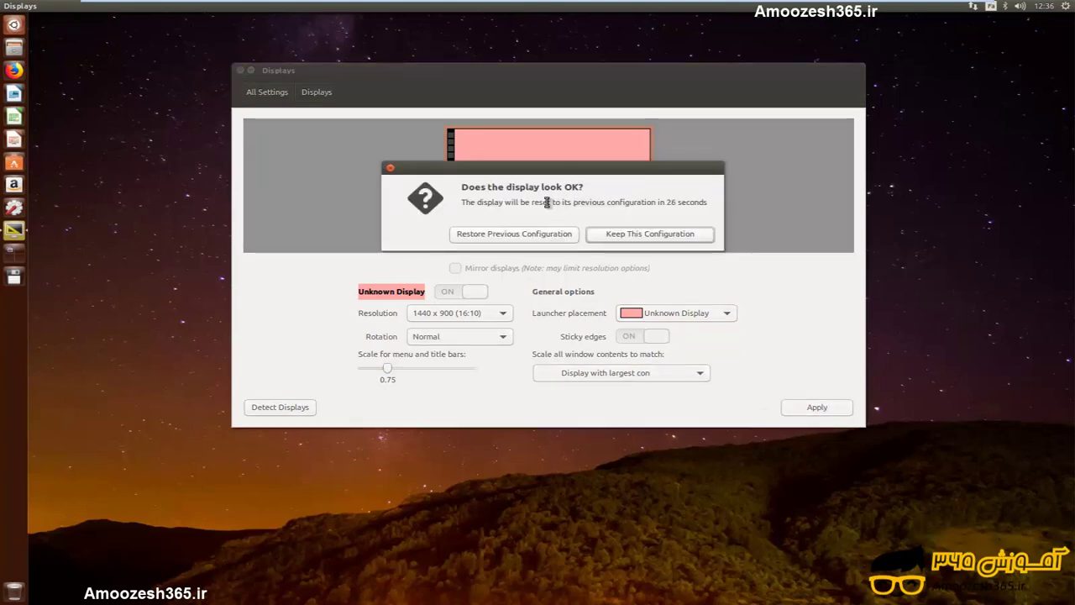
click(630, 235)
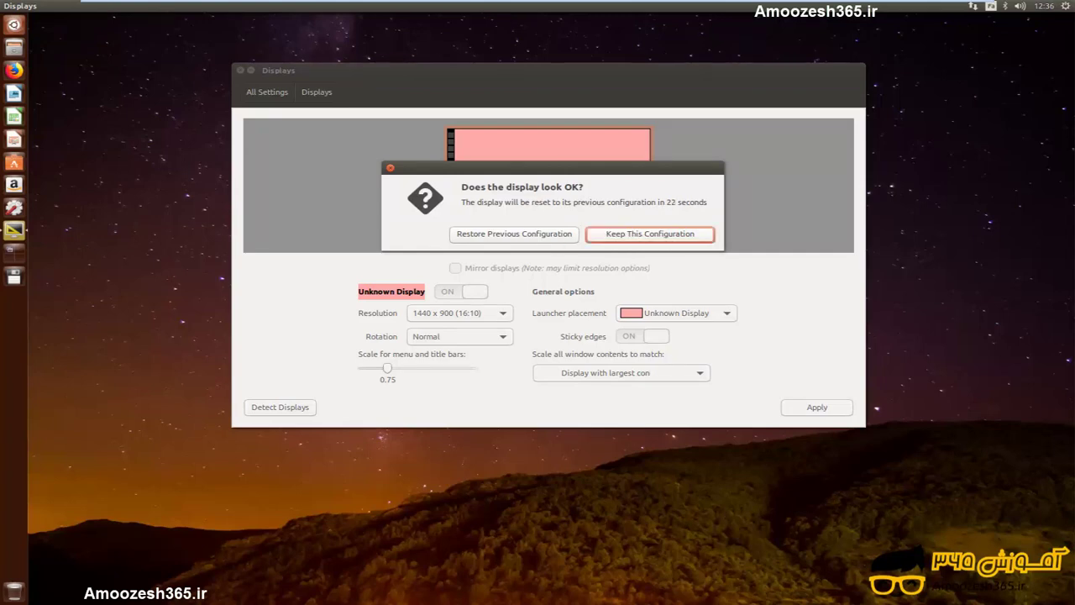
click(650, 245)
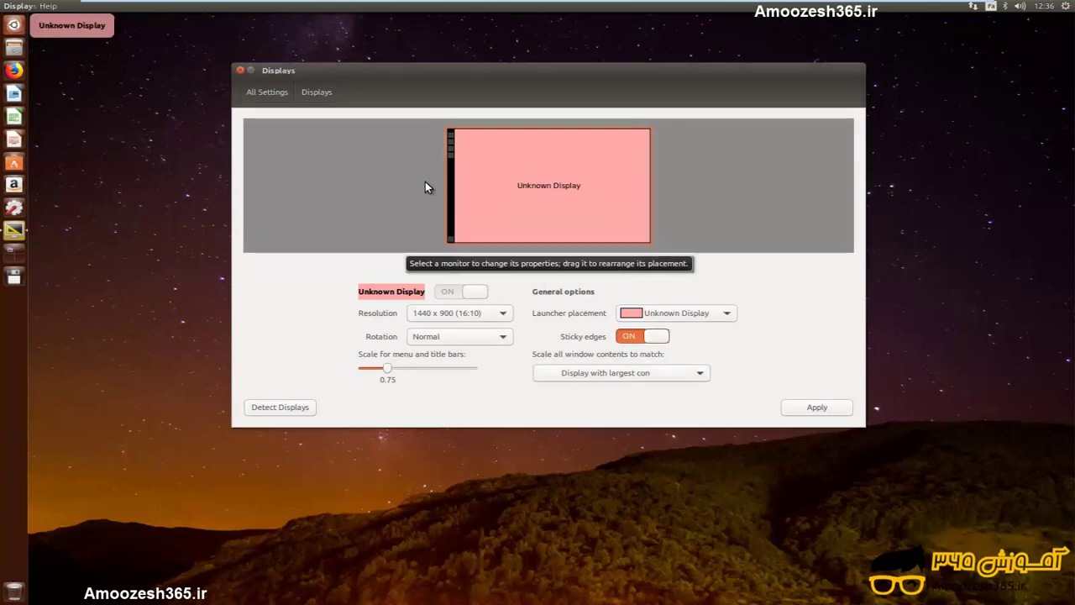
click(262, 97)
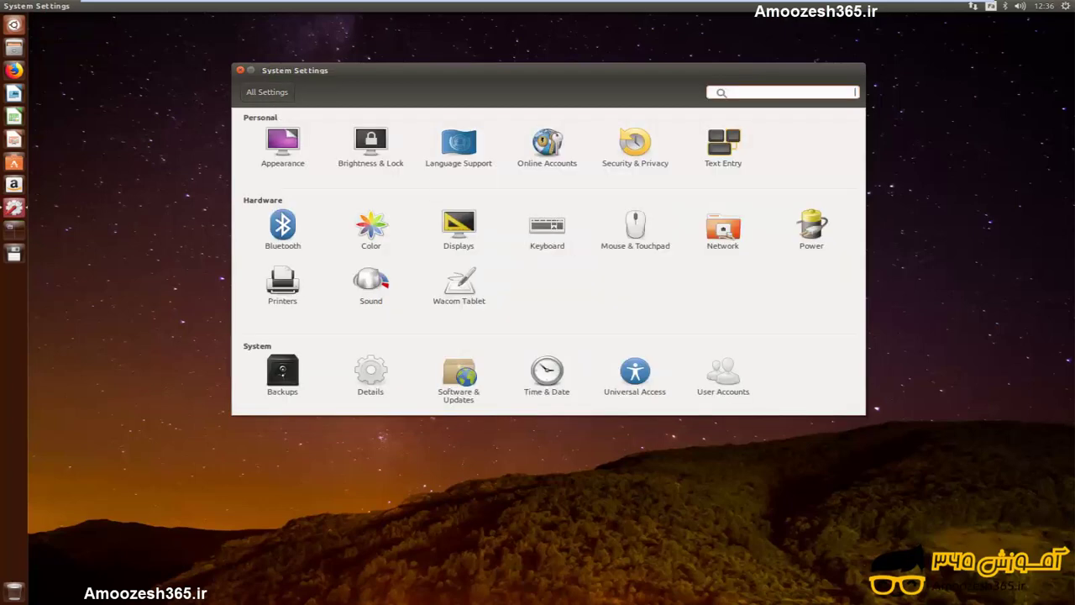
Step: Open the Keyboard settings
click(547, 227)
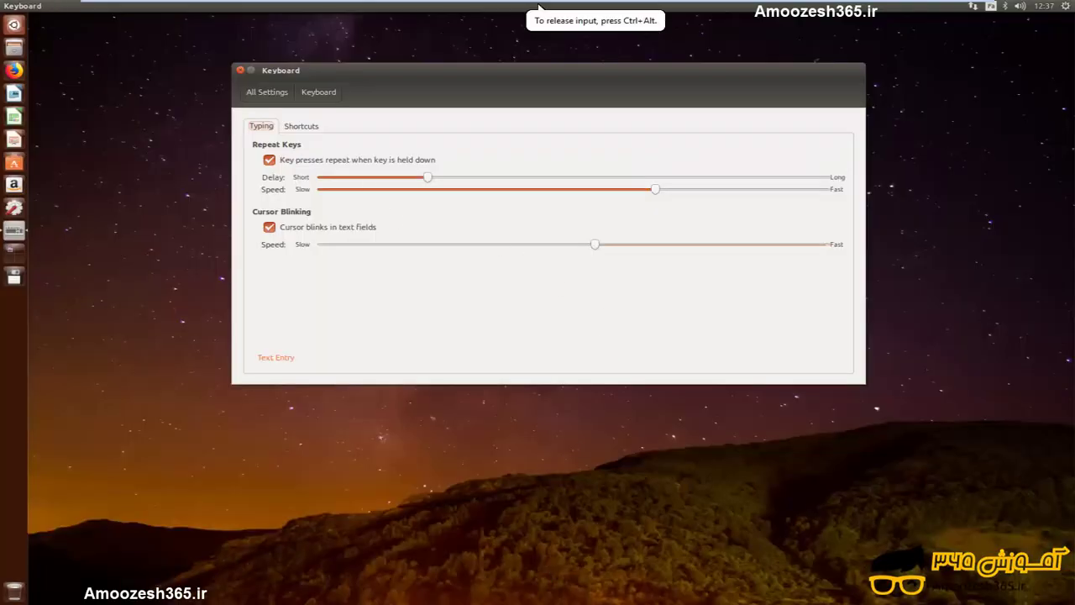
Step: Toggle key repeat and text-field cursor blinking off and on, leaving both options enabled
click(270, 161)
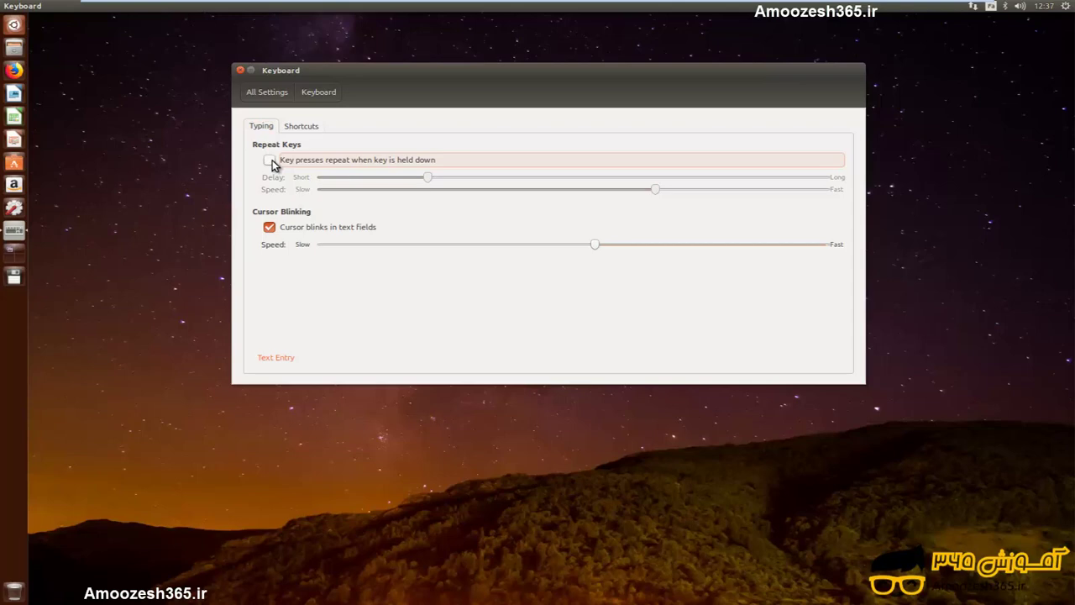
click(269, 160)
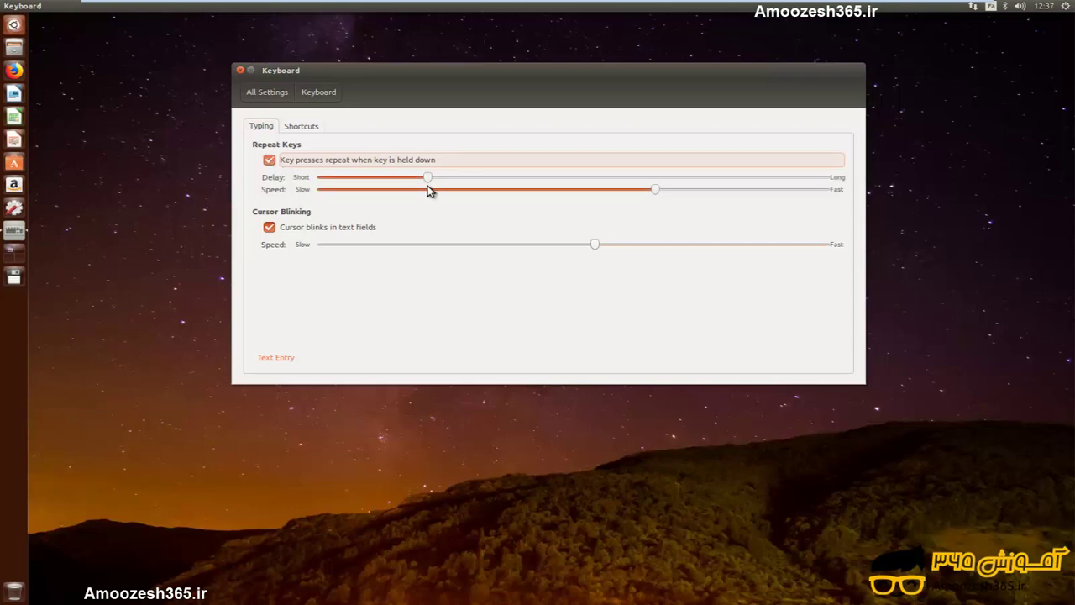
click(296, 162)
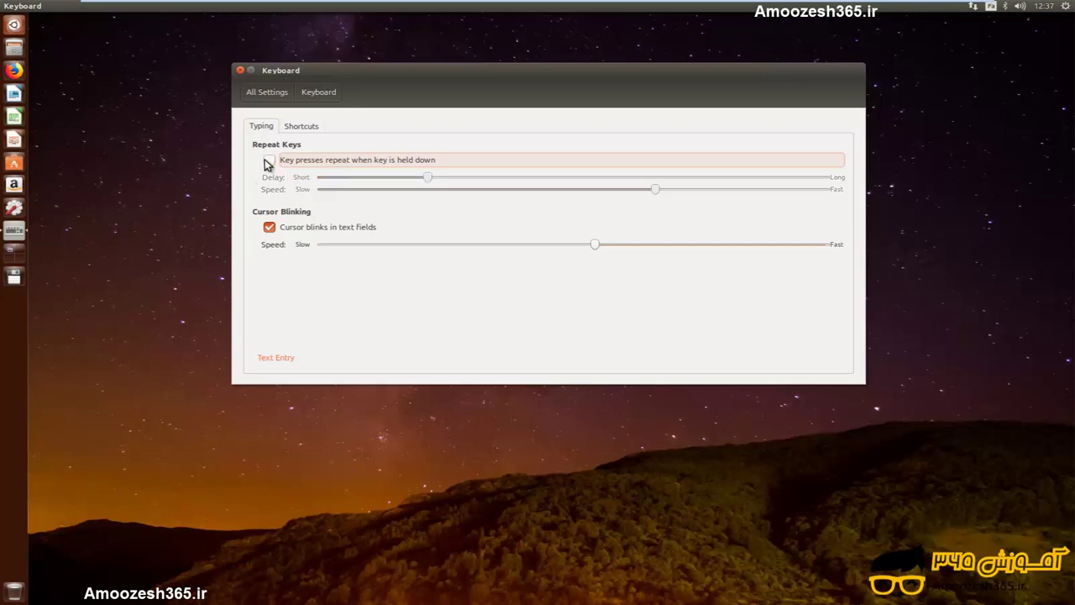
click(296, 161)
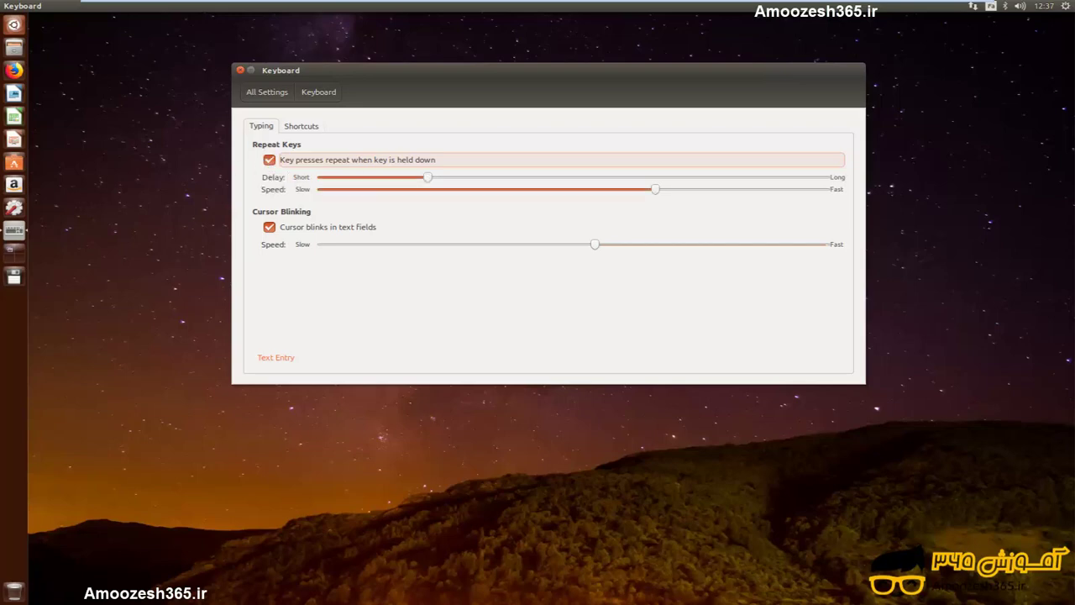
click(268, 228)
click(269, 229)
click(269, 228)
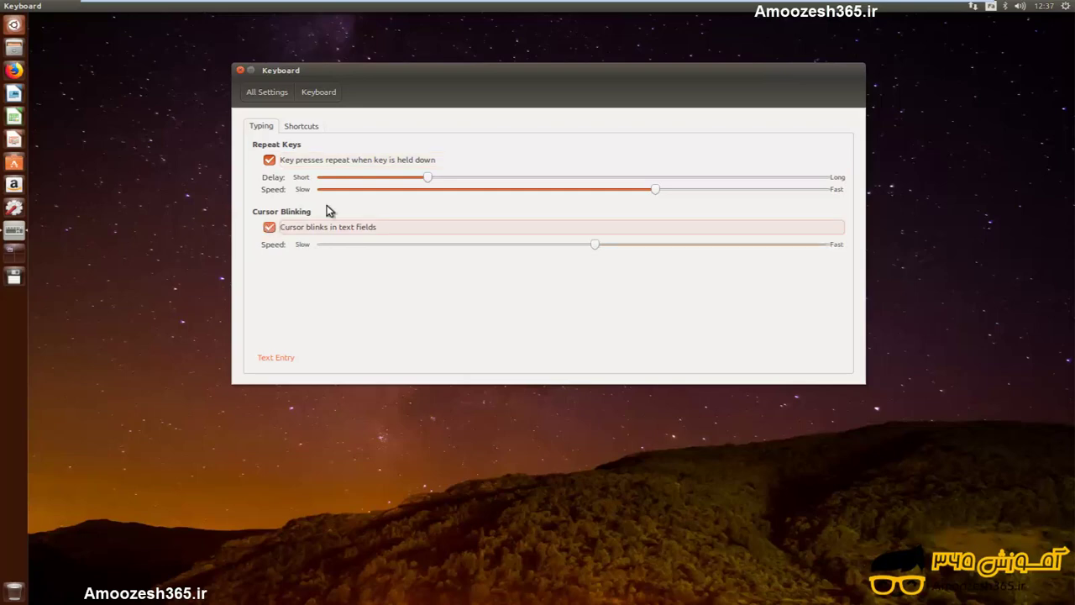
Step: Make the key repeat delay slightly longer and return to the settings overview
click(429, 178)
click(447, 182)
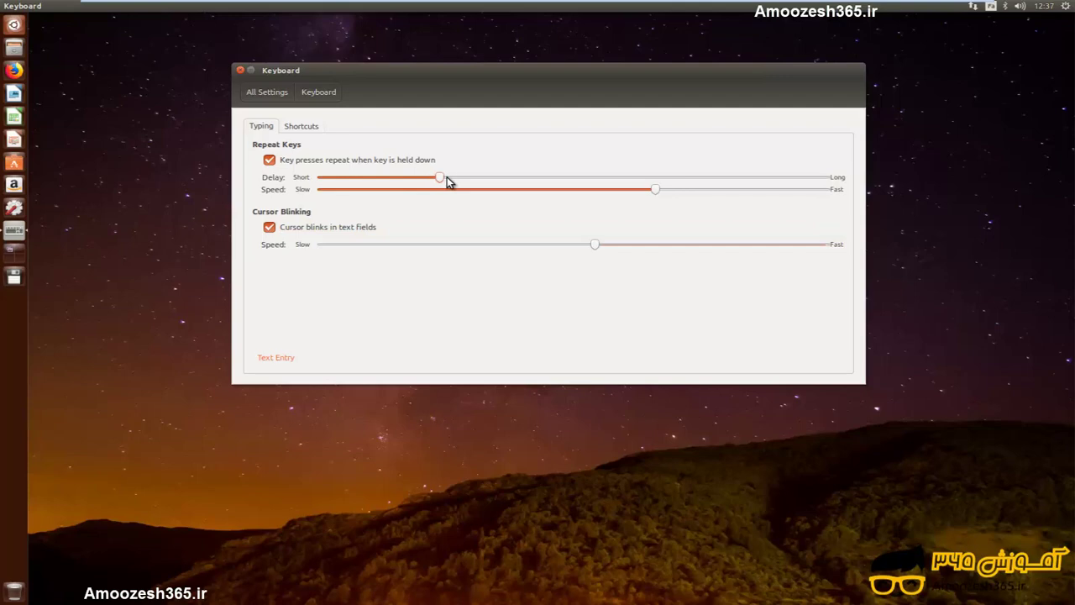
click(271, 94)
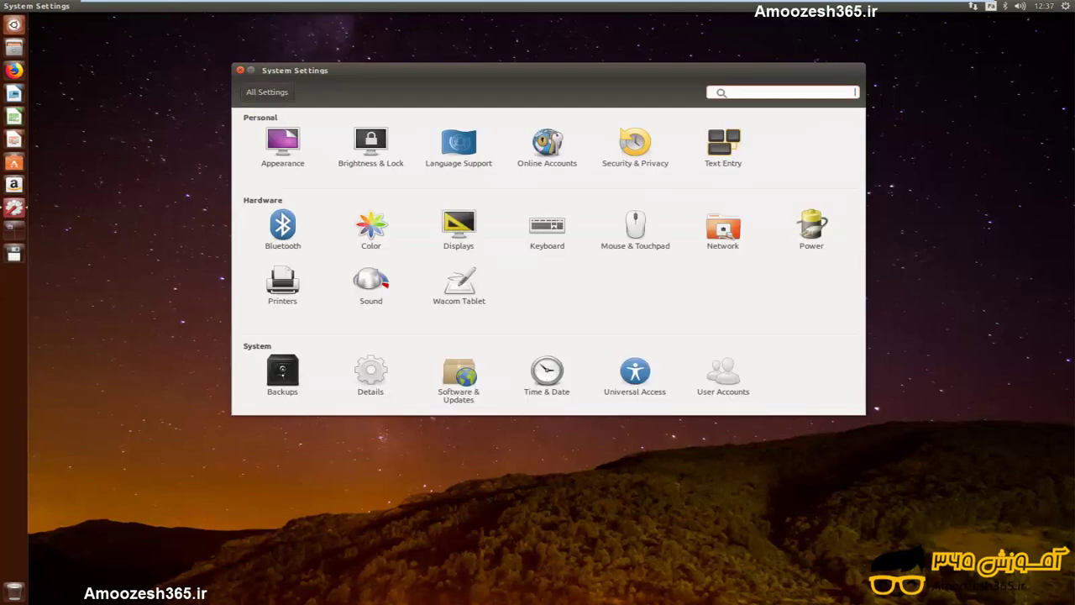
Step: Open the Mouse & Touchpad settings and switch the primary button to Right and back to Left
click(639, 229)
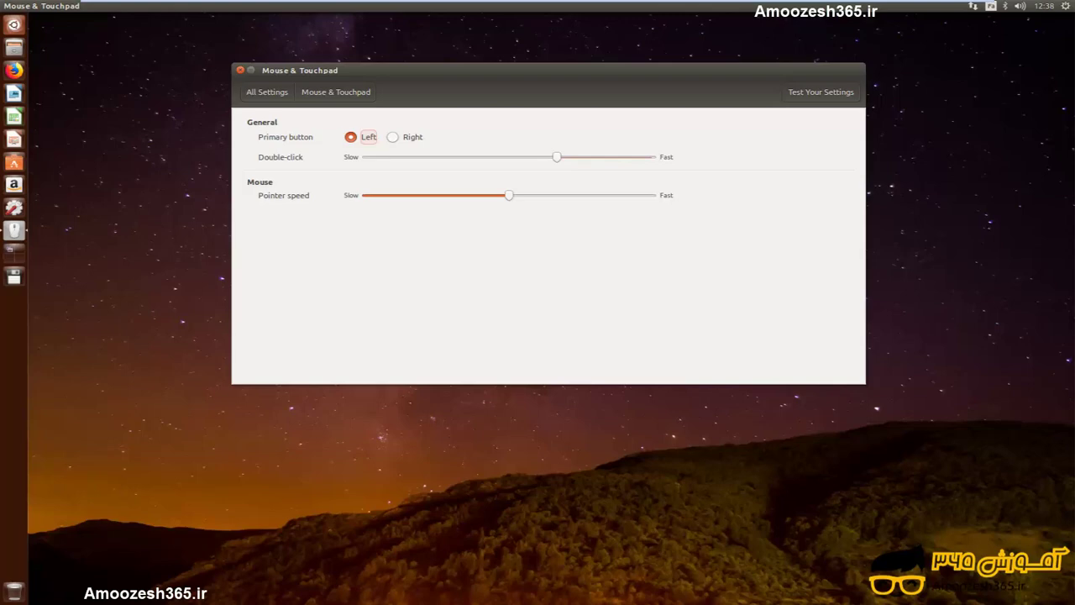
click(392, 137)
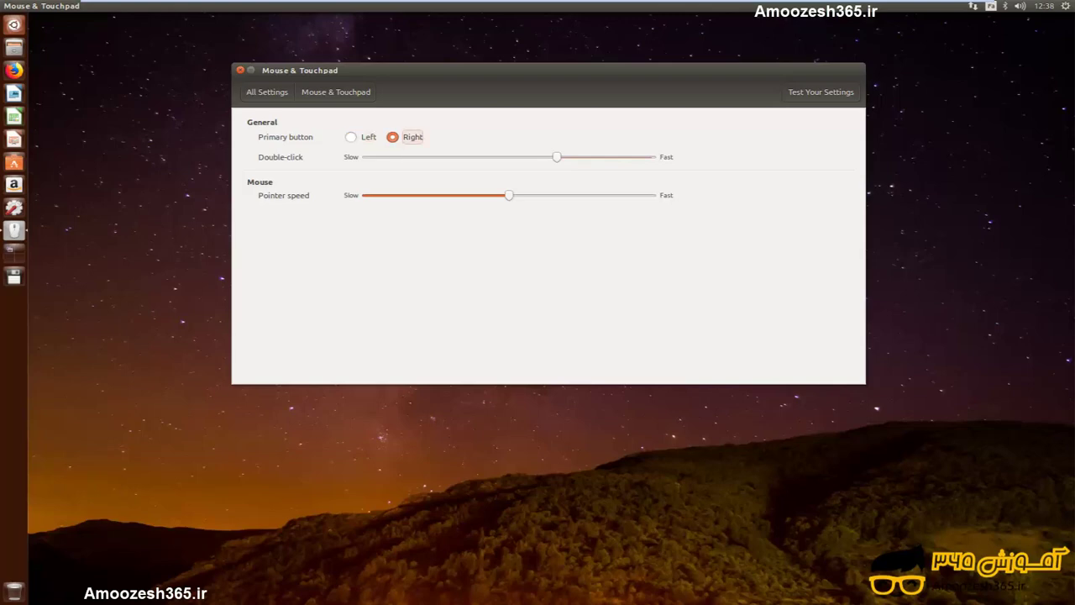
click(353, 142)
Step: Adjust the double-click speed and the mouse pointer speed, and return to the settings overview
drag(540, 156, 575, 158)
click(492, 196)
click(282, 96)
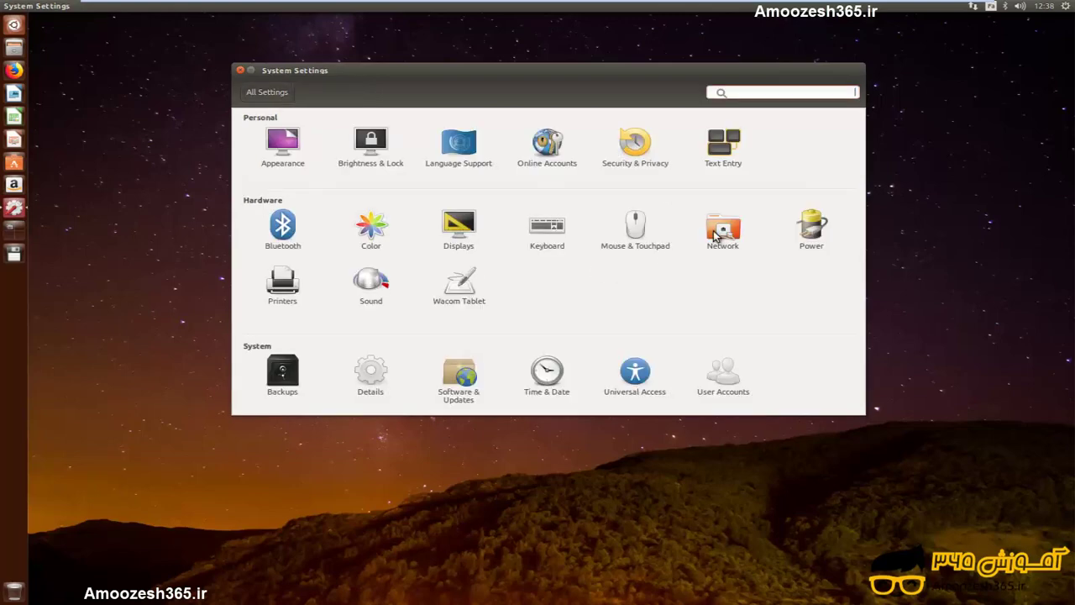
Step: Open the Network settings and set the network proxy method to Manual
click(716, 231)
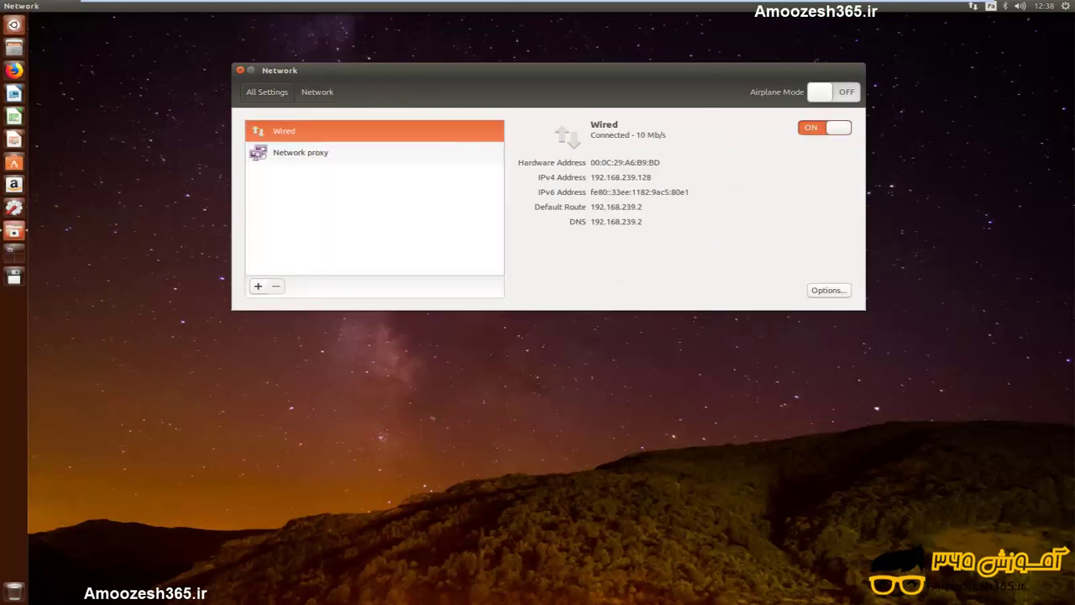
drag(399, 86, 367, 97)
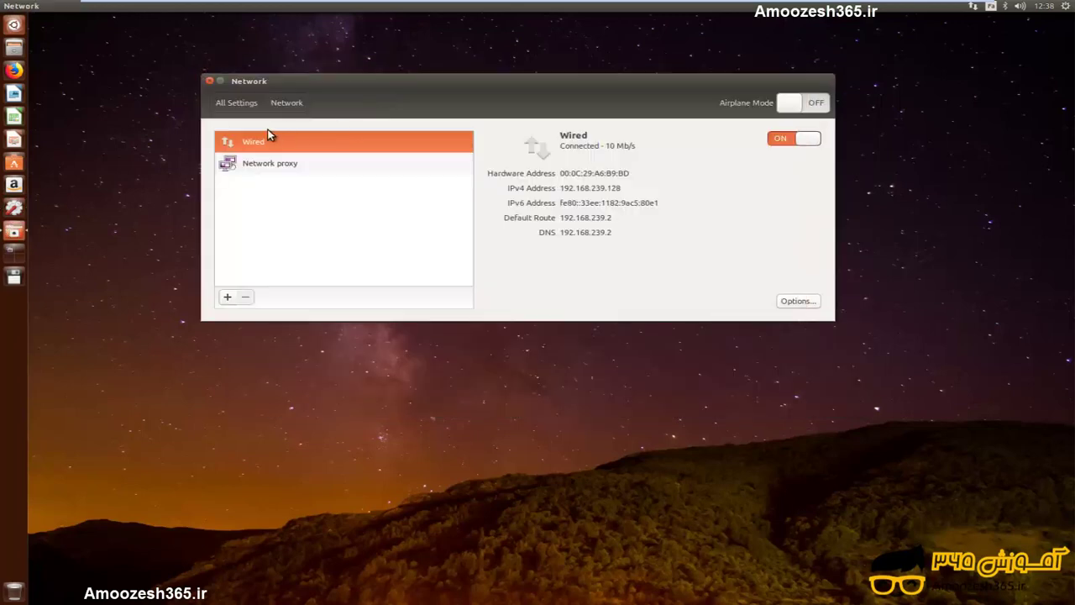
click(290, 168)
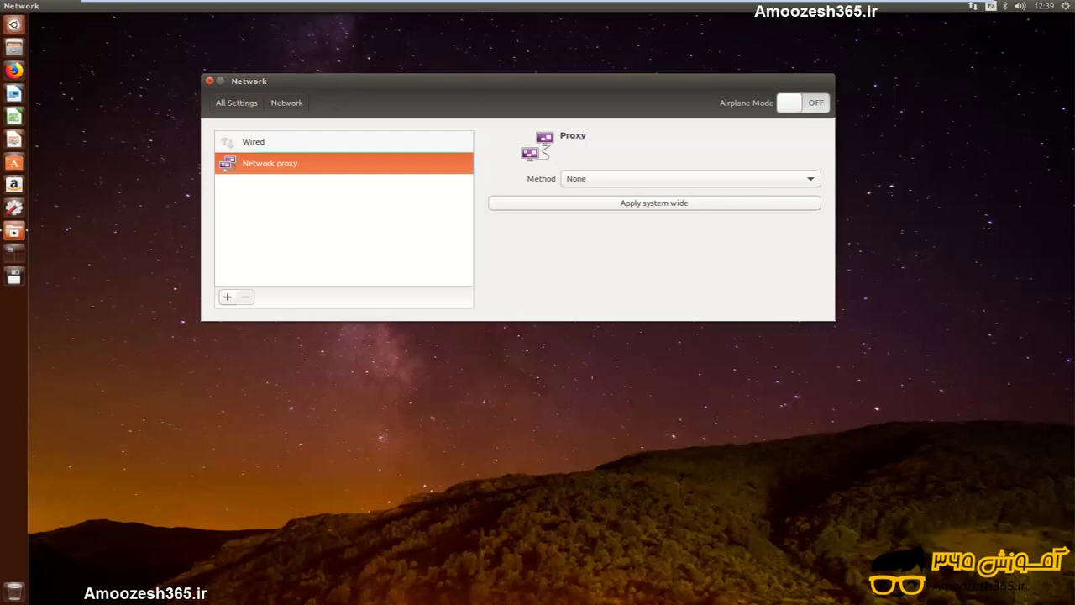
click(618, 181)
click(611, 192)
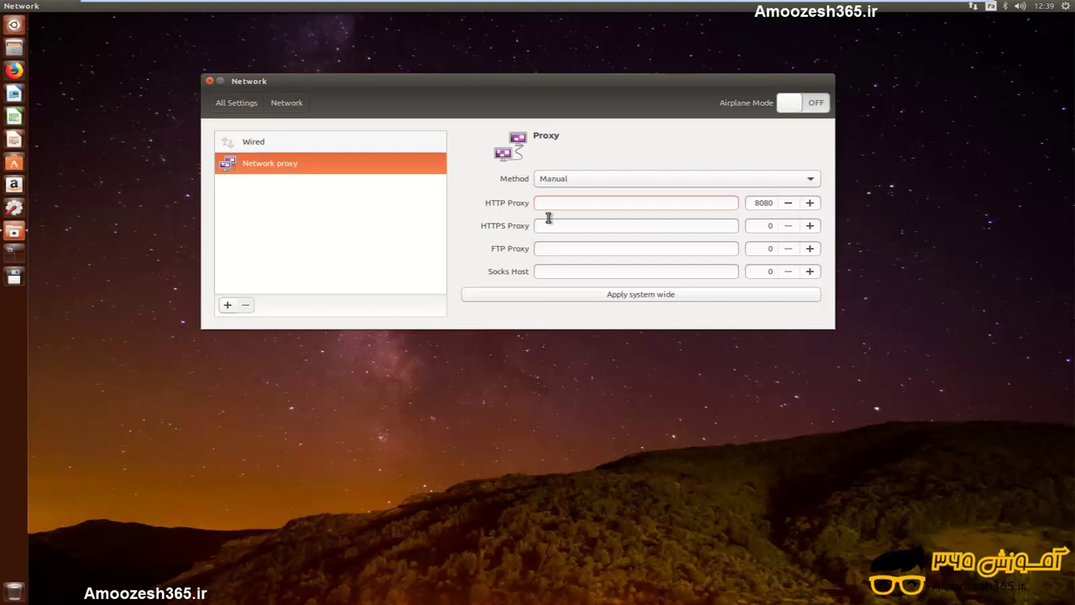
click(547, 208)
drag(643, 92, 634, 96)
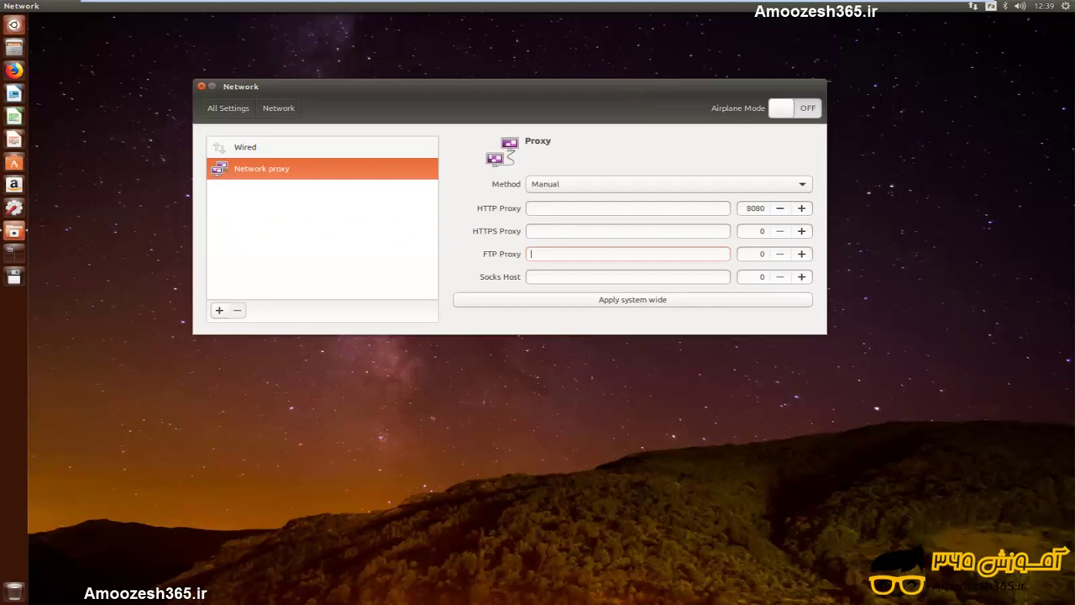
Step: Turn airplane mode on and back off, and show the wired connection
click(805, 115)
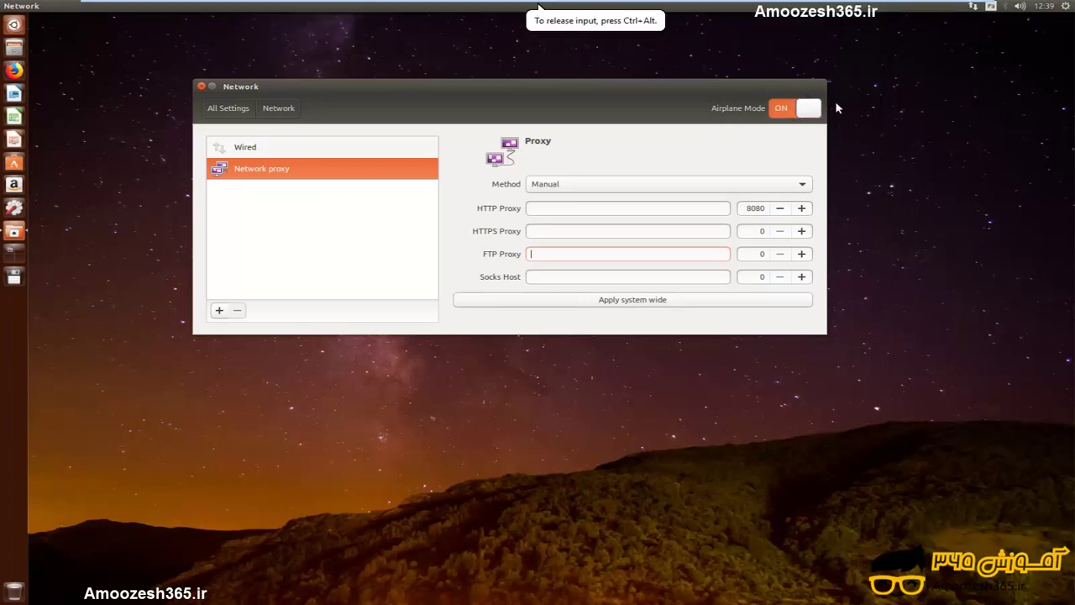
click(237, 150)
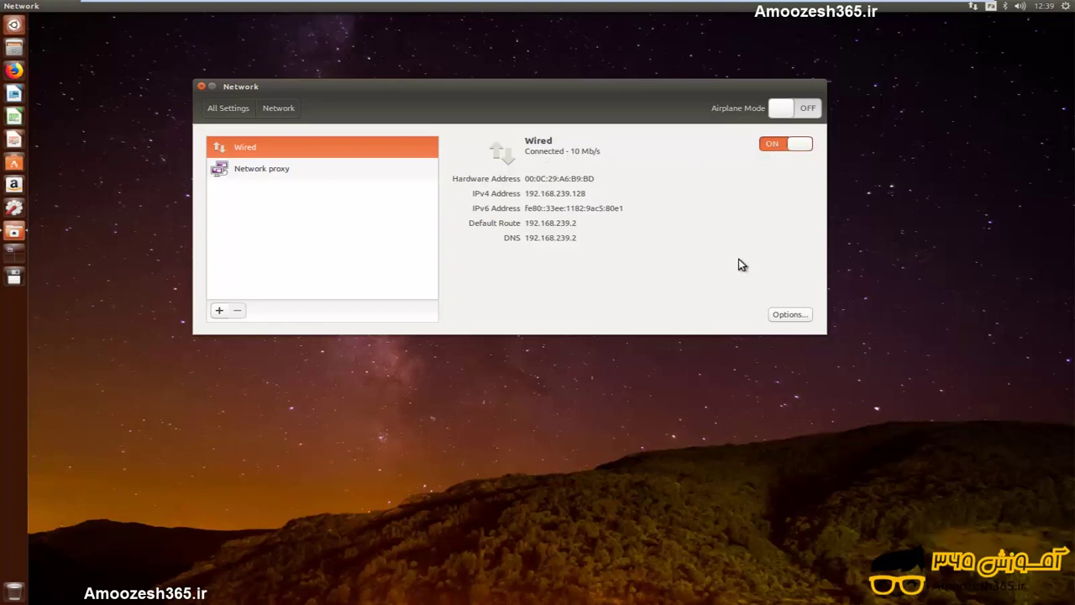
Step: Open the wired connection's options and review its General, Ethernet and 802.1x Security settings
click(789, 315)
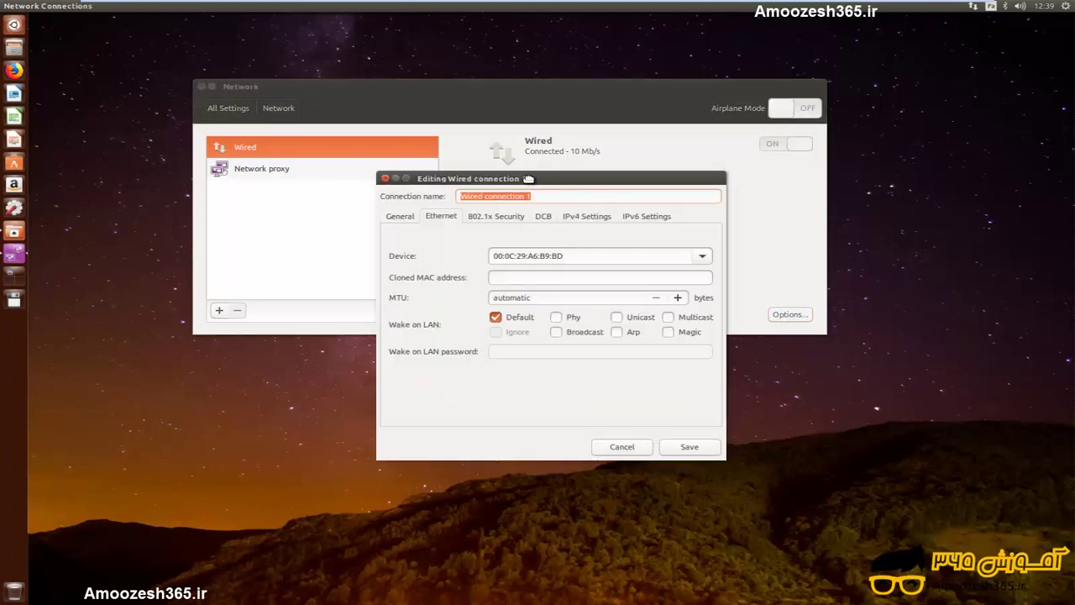
drag(506, 178, 501, 178)
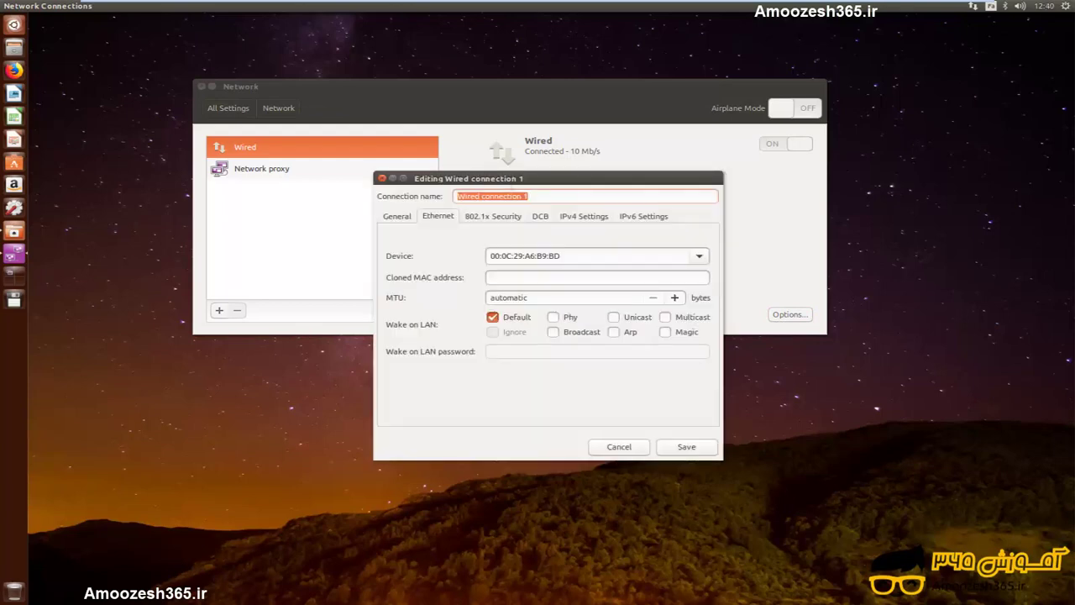
click(398, 217)
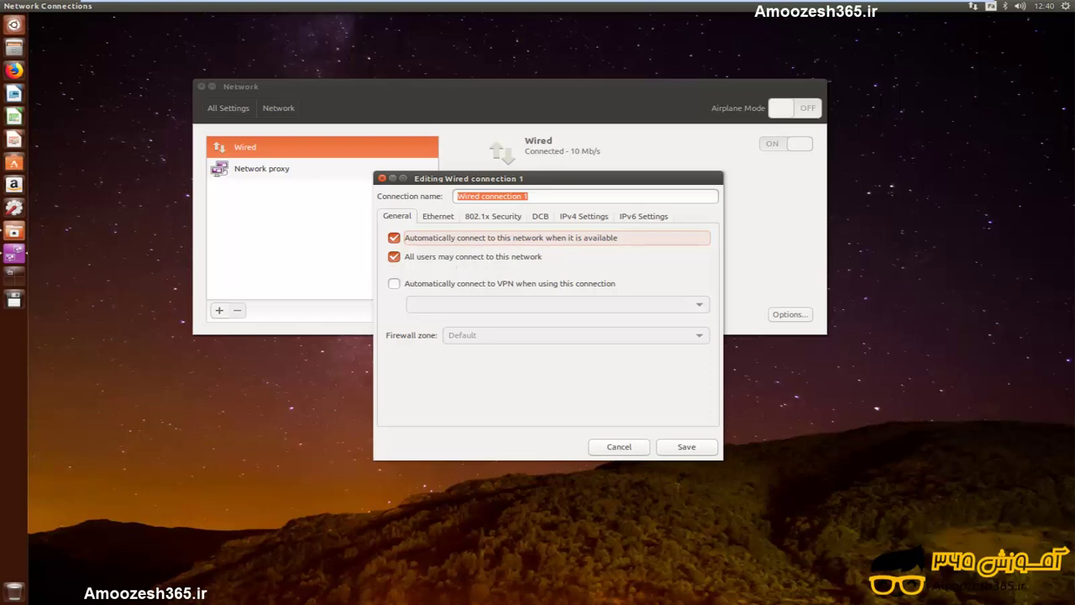
click(442, 220)
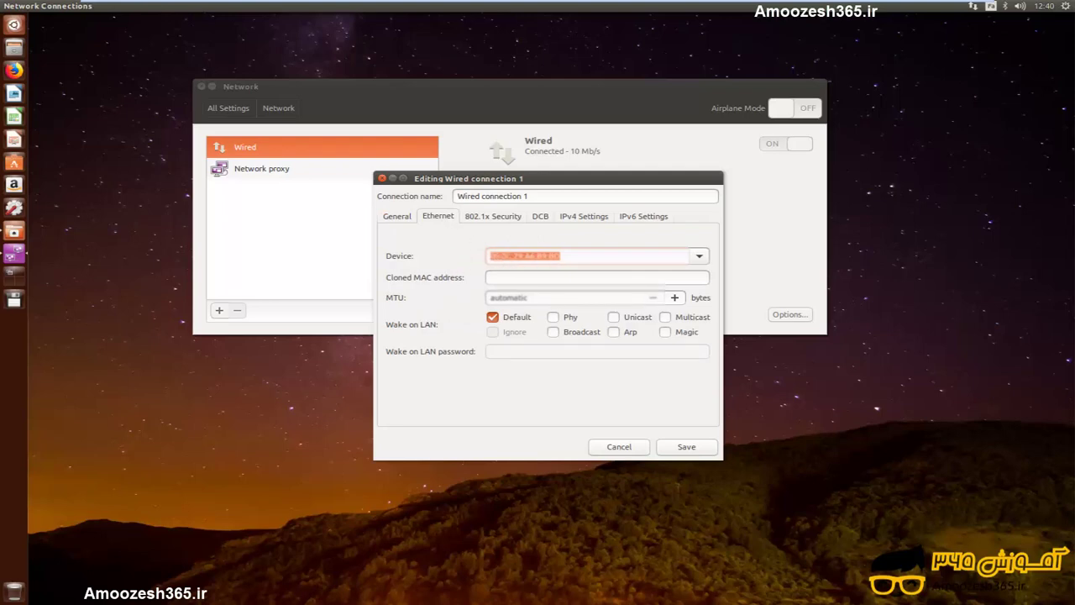
click(563, 259)
click(485, 216)
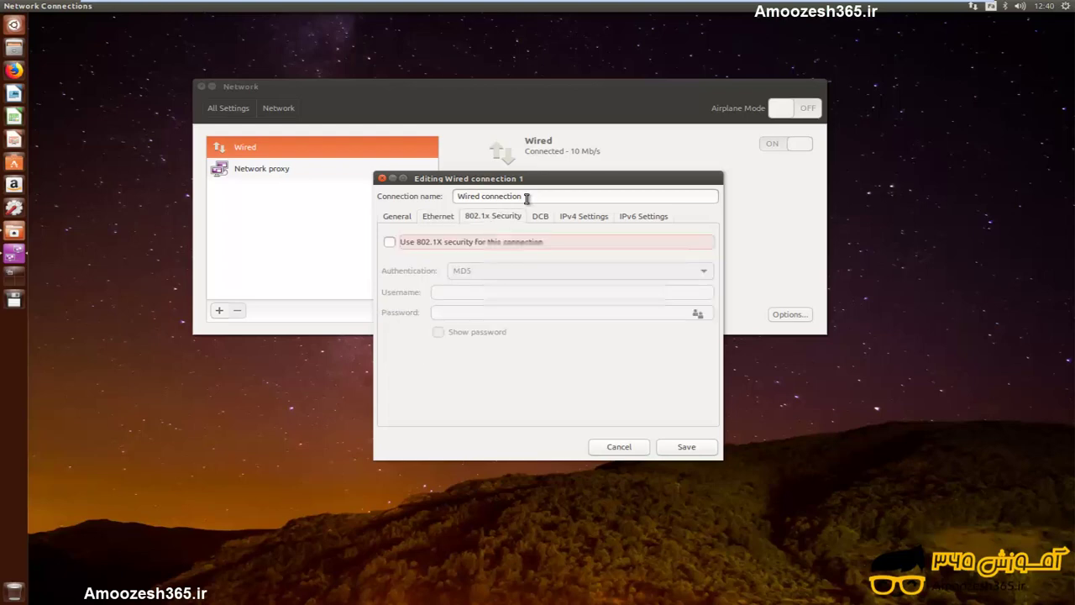
Step: Rename the wired connection to "اتصال اصلی شبکه" and save it
drag(534, 197, 442, 195)
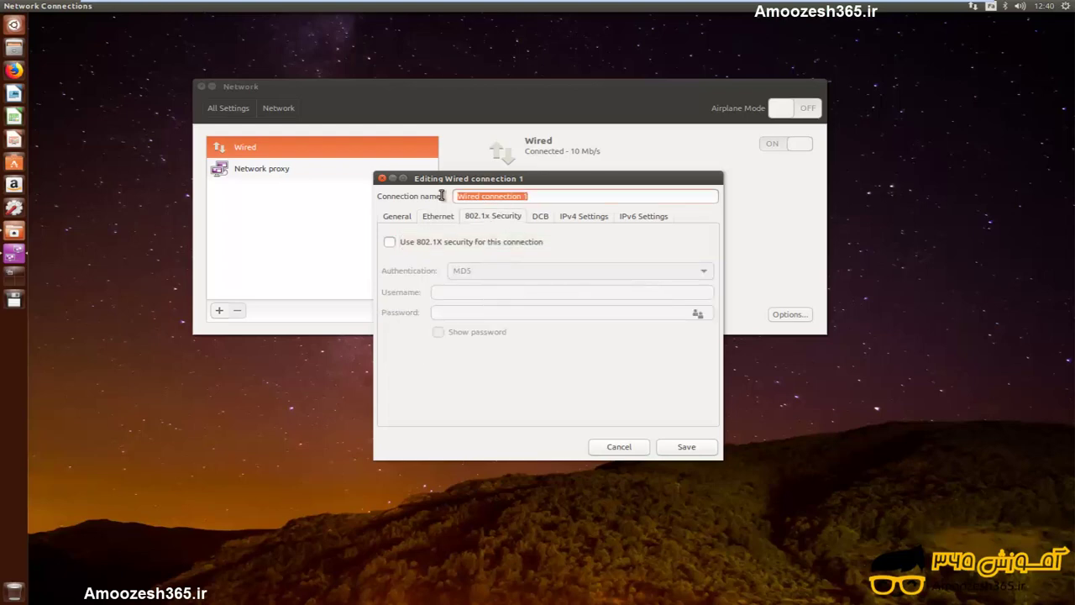
text(ت)
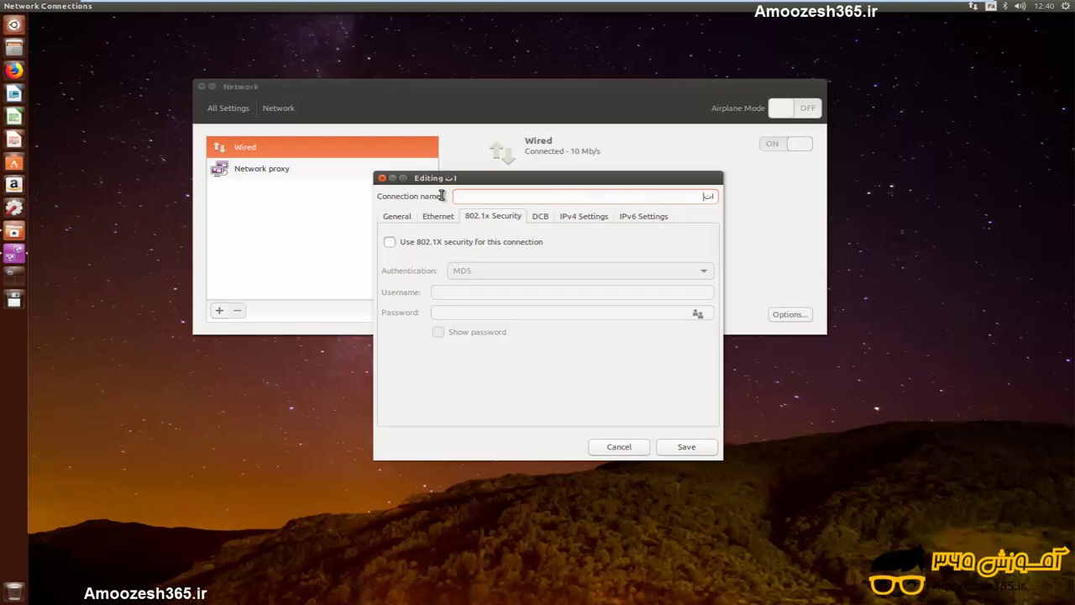
text(اصال اصلی شبکه)
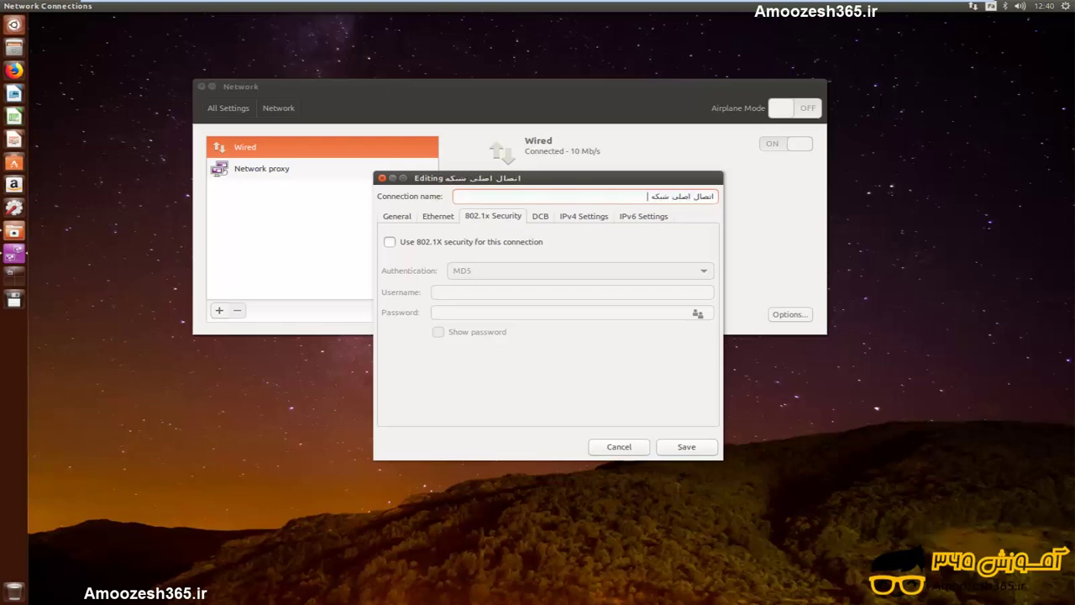
click(696, 448)
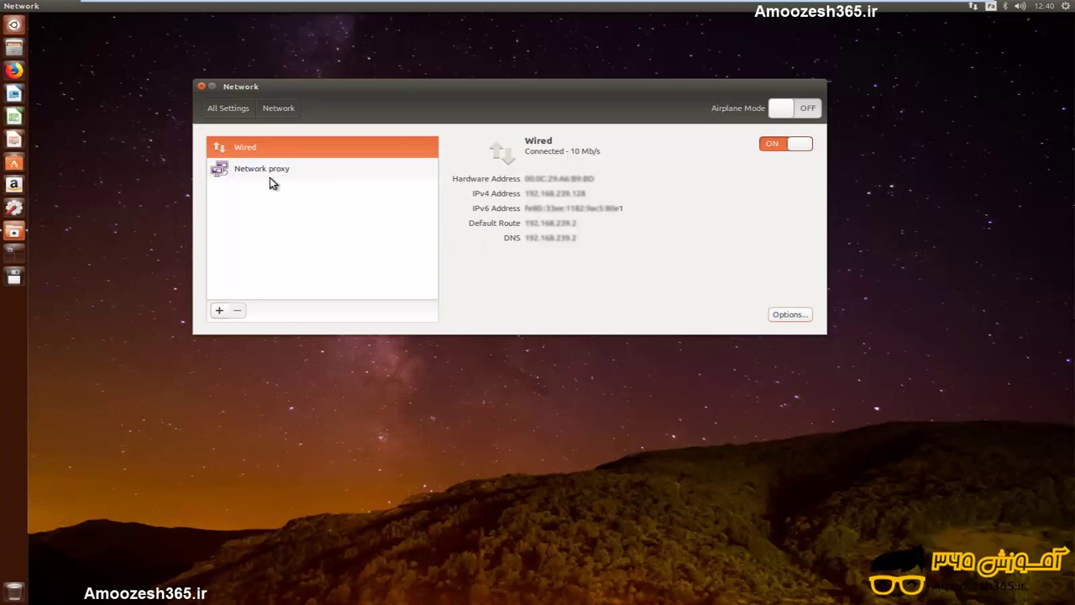
Step: Start adding a new VPN connection of the Point-to-Point Tunneling Protocol (PPTP) type
click(221, 311)
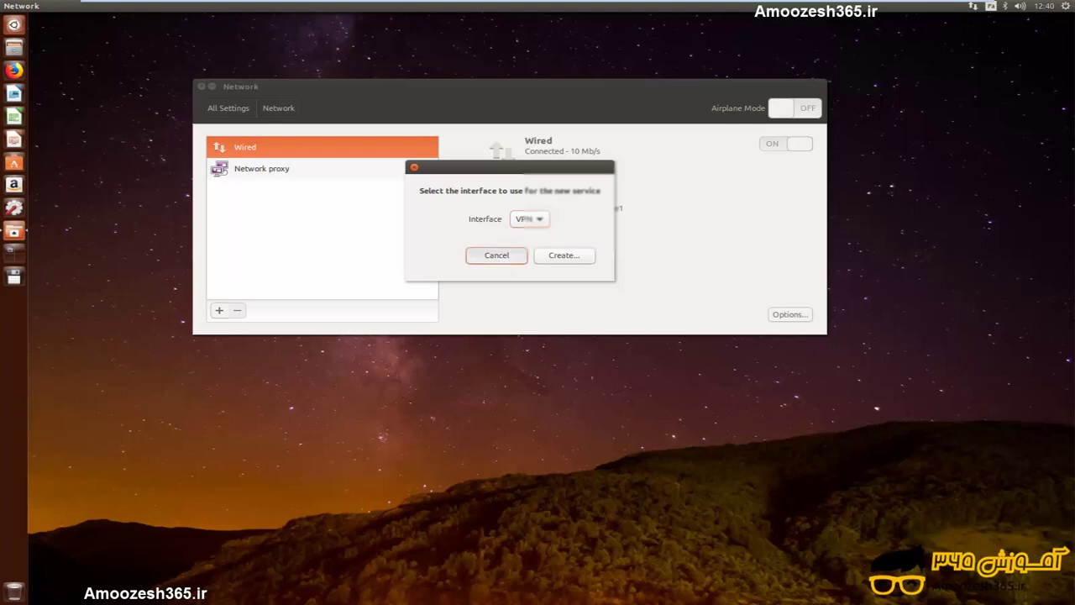
click(497, 255)
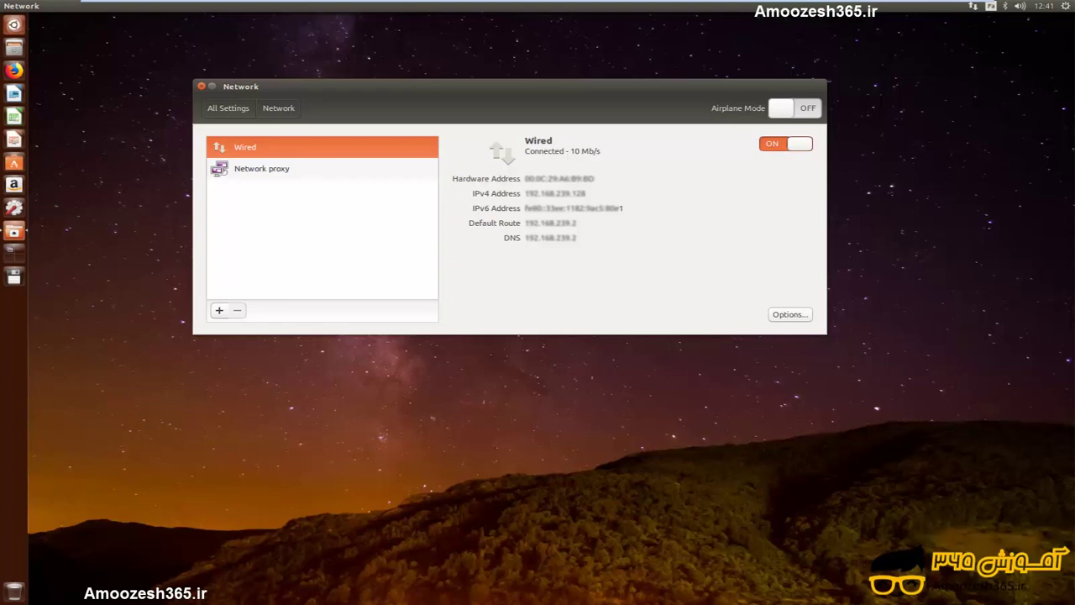
click(220, 311)
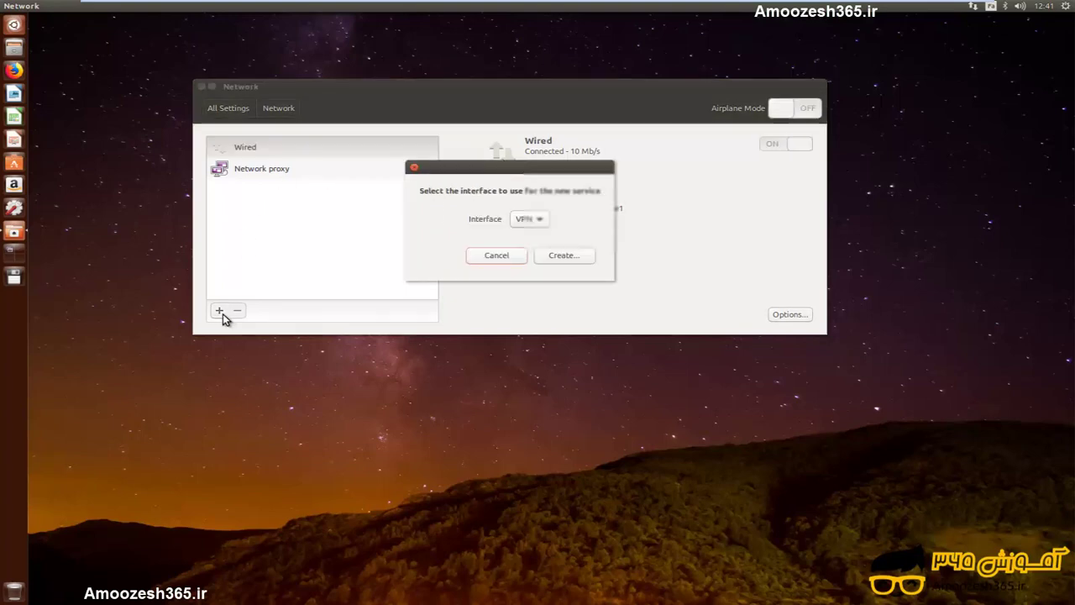
click(540, 223)
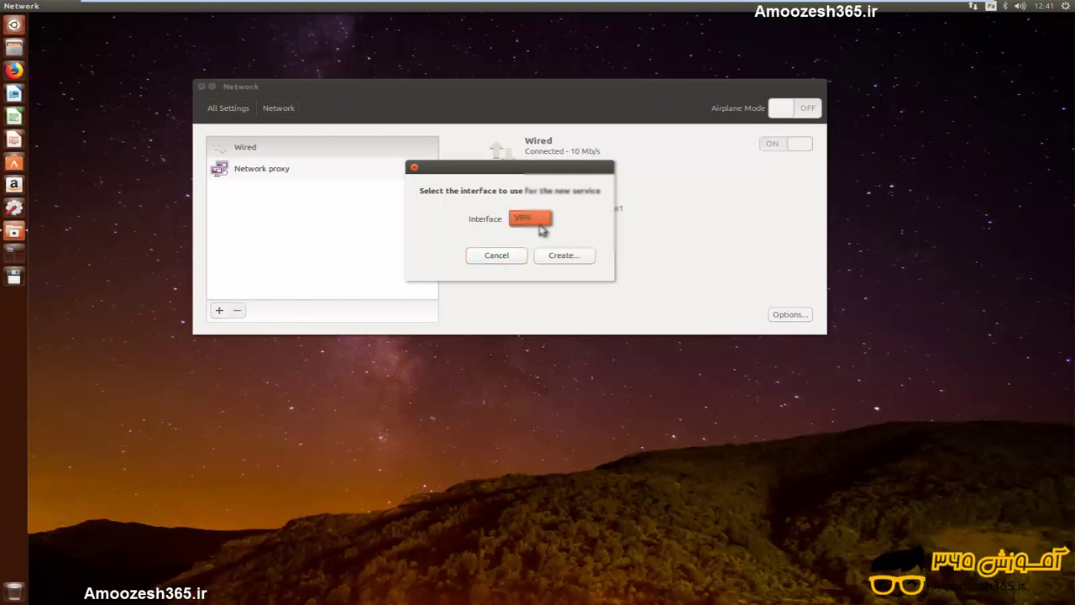
click(491, 228)
click(563, 255)
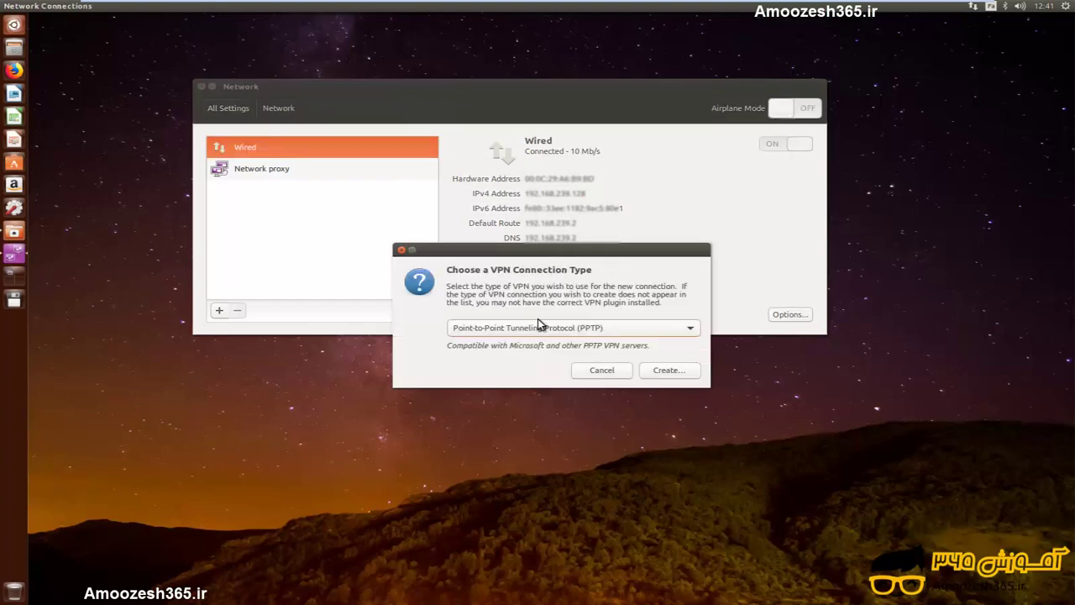
click(648, 369)
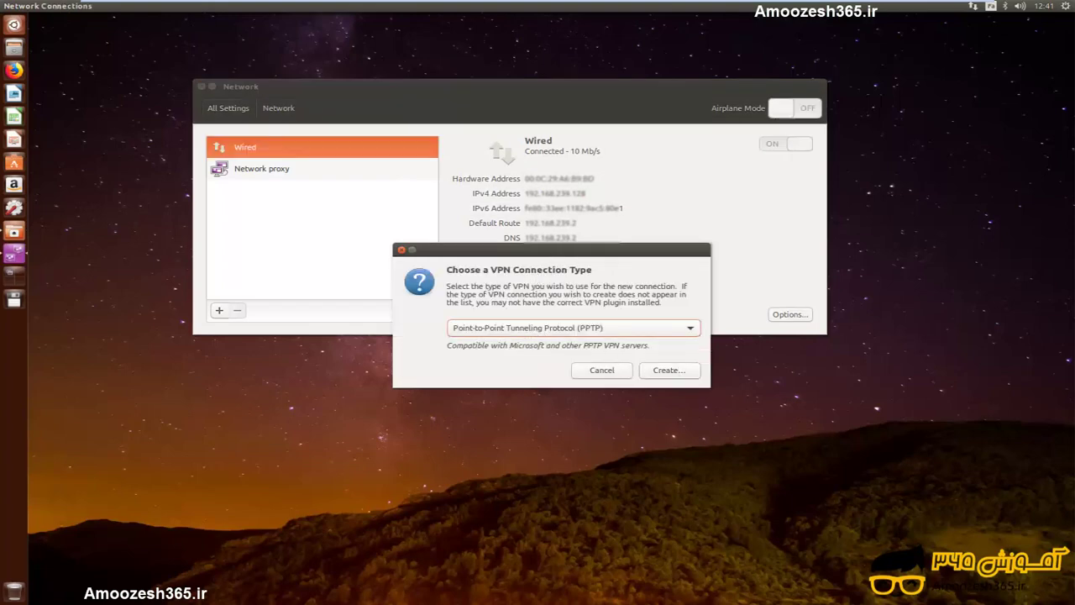
click(673, 330)
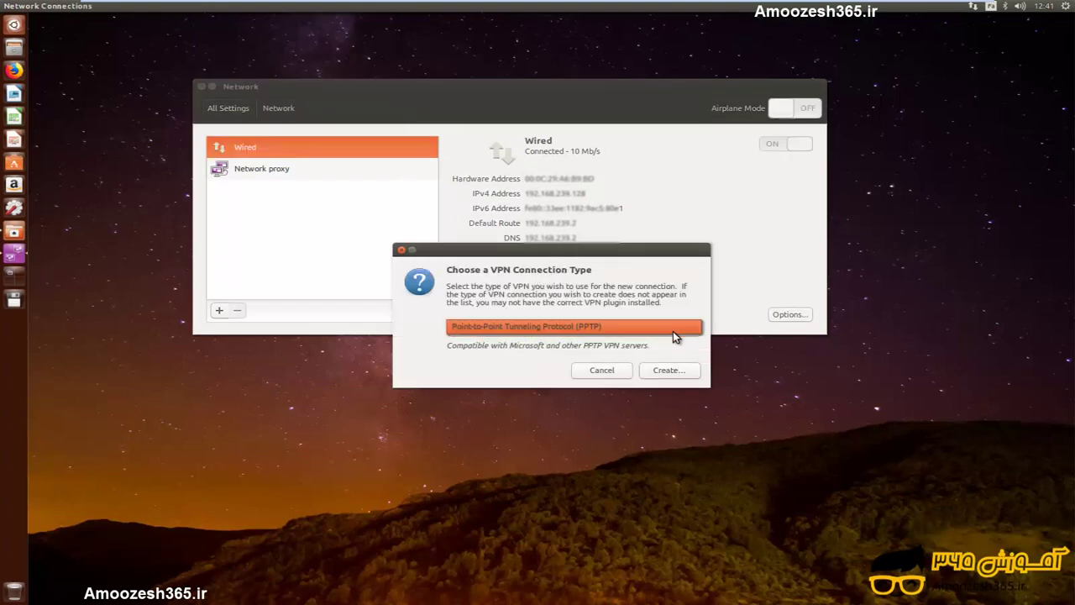
key(Escape)
key(Escape)
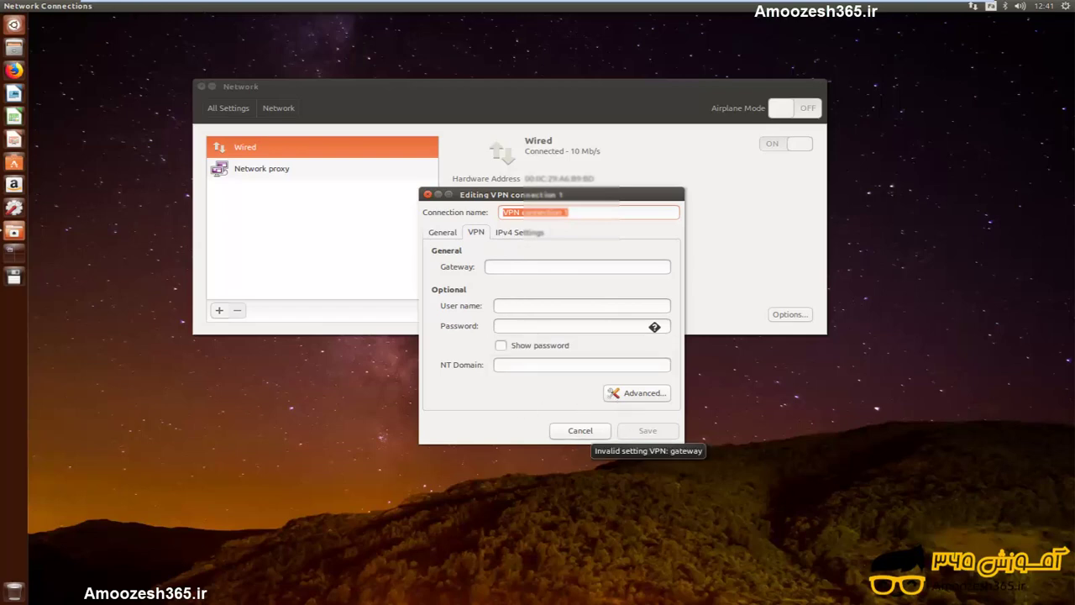
Step: Name the new VPN connection "vpn connection", and cancel its creation
click(576, 212)
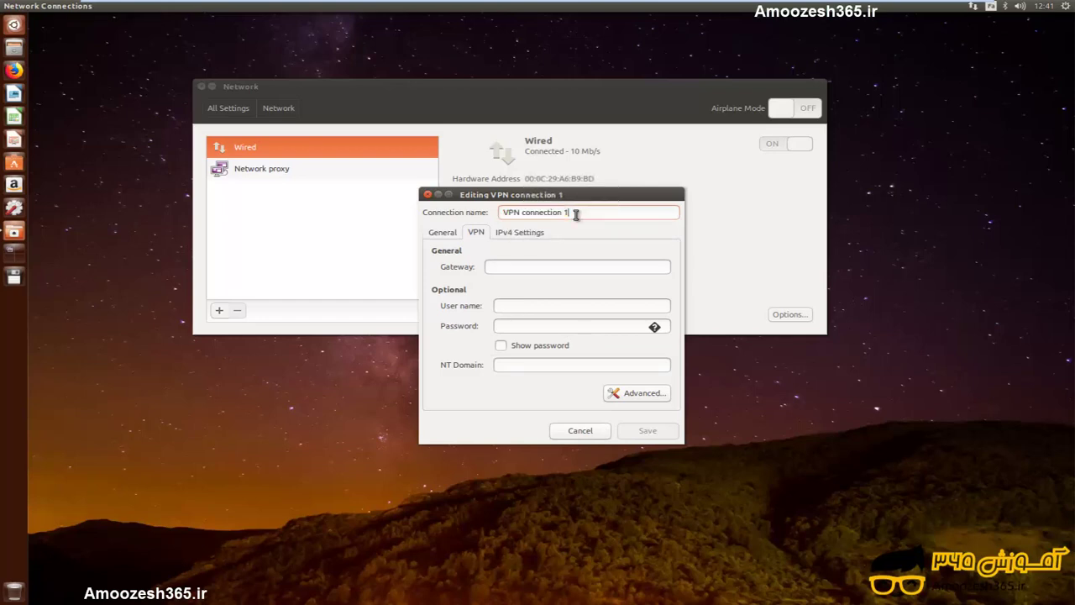
key(BackSpace)
key(BackSpace)
key(BackSpace)
key(BackSpace)
key(BackSpace)
key(BackSpace)
key(BackSpace)
key(BackSpace)
key(BackSpace)
key(BackSpace)
key(BackSpace)
key(BackSpace)
key(BackSpace)
key(BackSpace)
key(BackSpace)
text(vpn co)
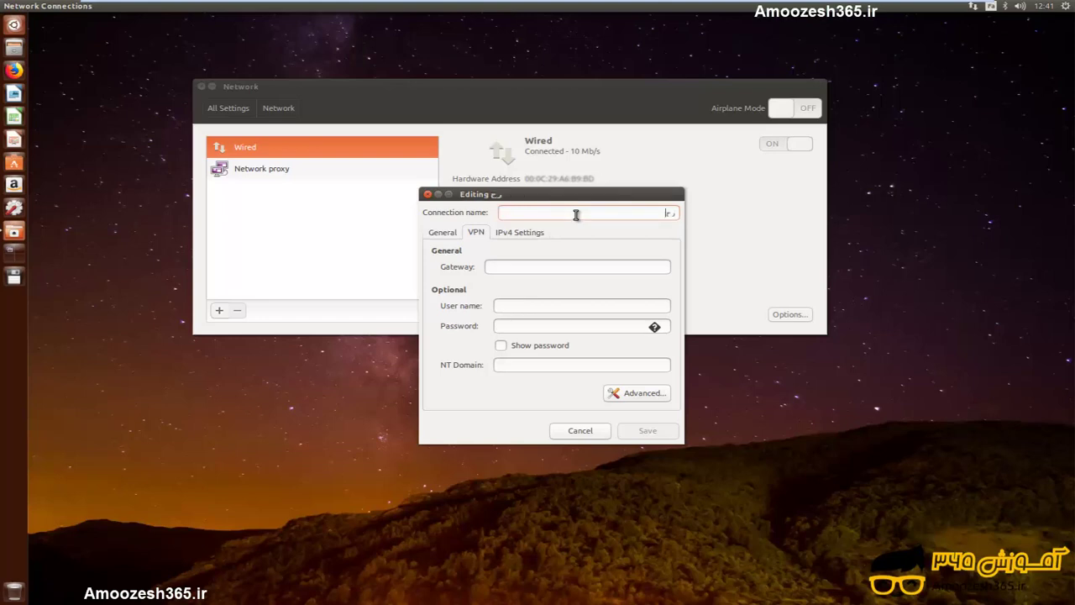
text(nnection)
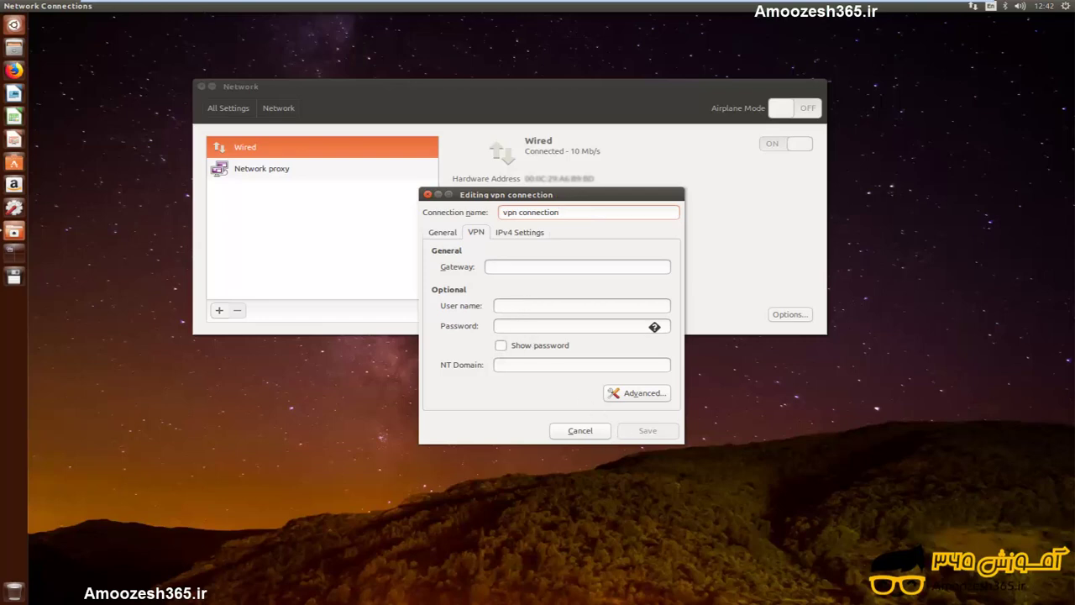
click(579, 430)
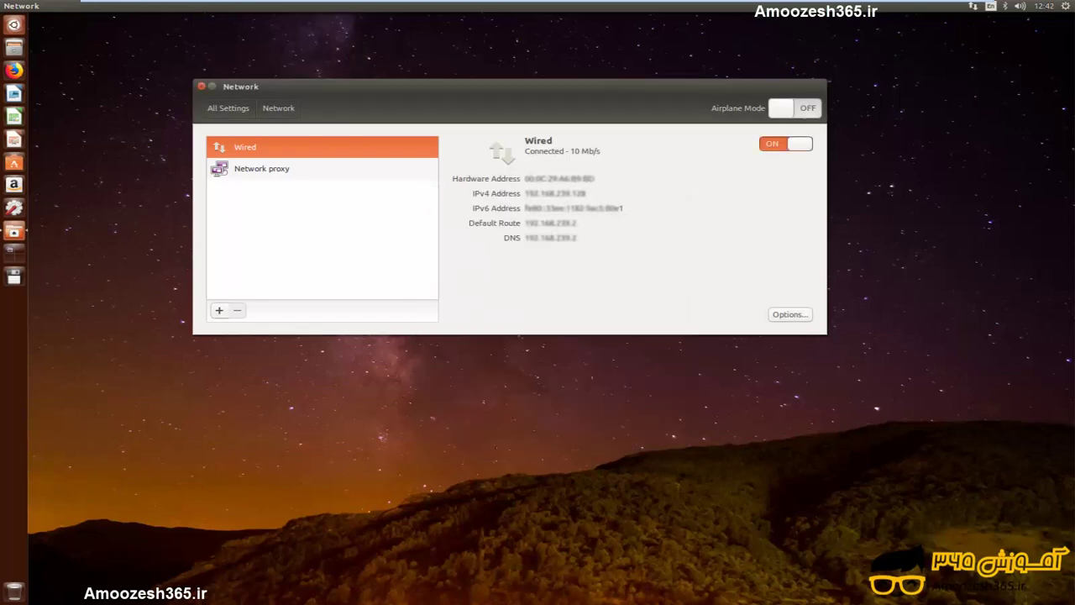
Step: Open the Power settings and examine the available times for suspending when inactive
click(242, 110)
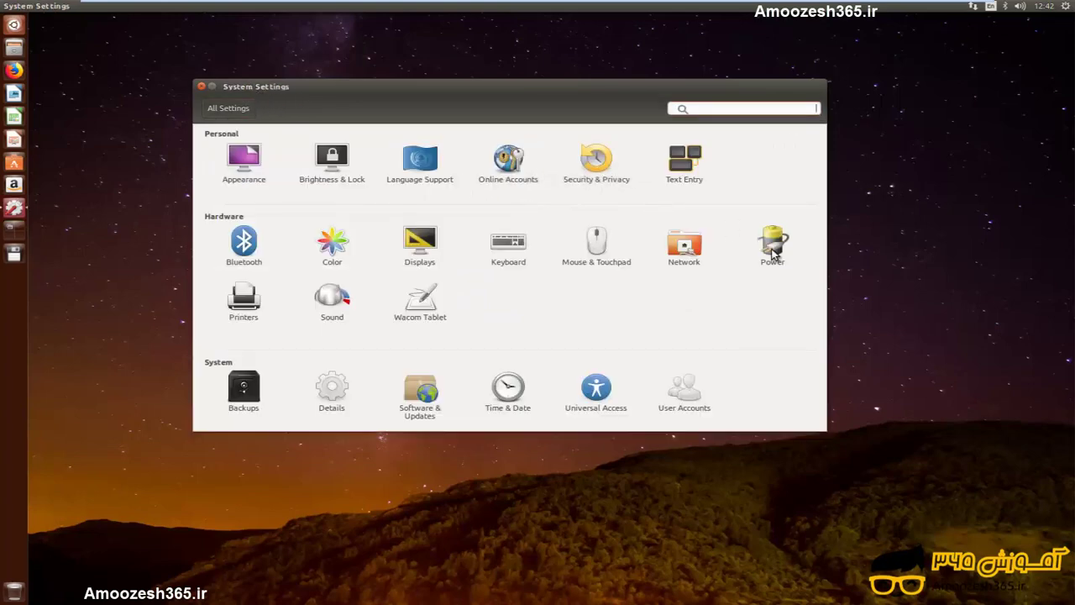
click(772, 250)
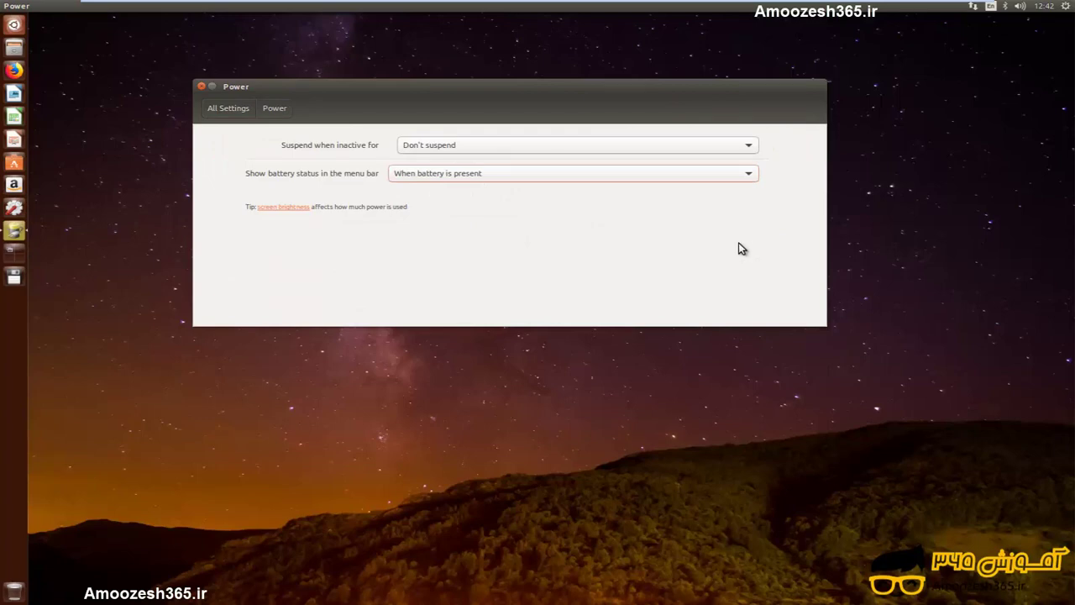
click(437, 145)
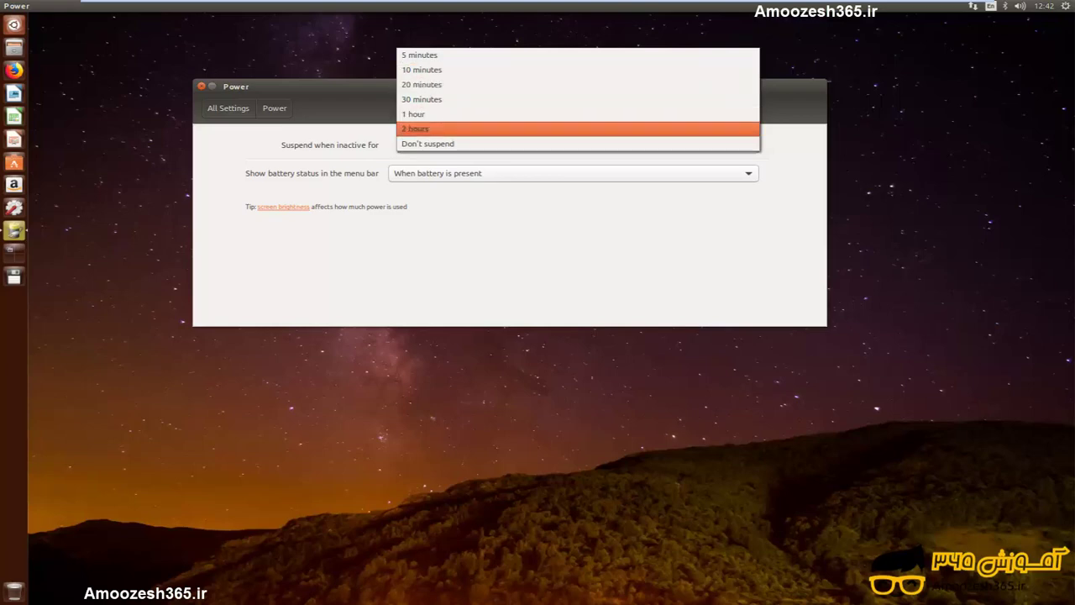
click(492, 274)
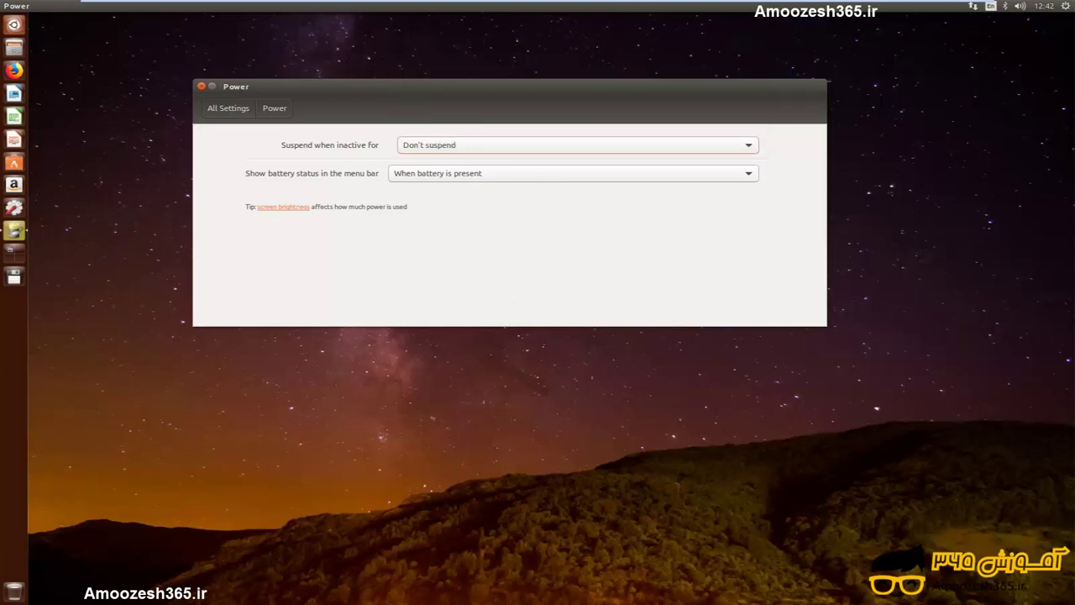
Step: Examine the options for showing battery status in the menu bar, view the linked screen brightness settings, and return to the settings overview
click(460, 179)
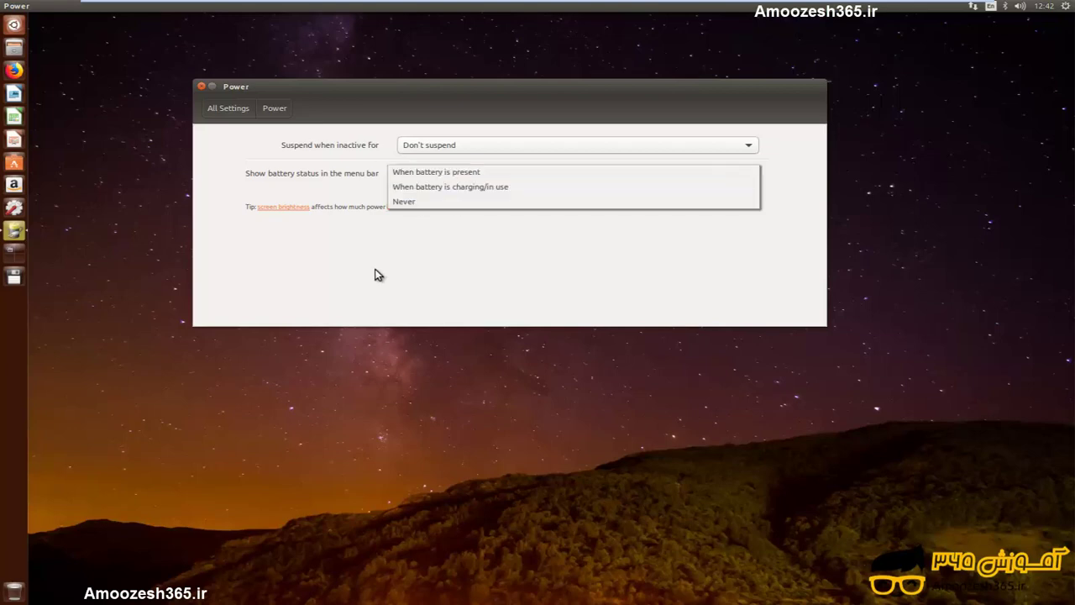
click(332, 234)
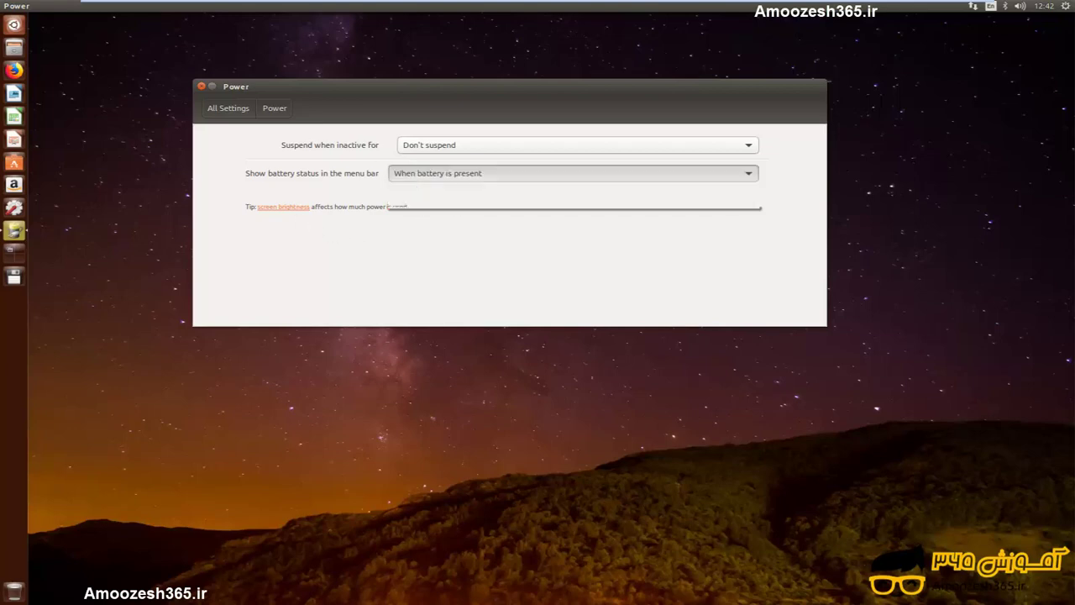
click(282, 207)
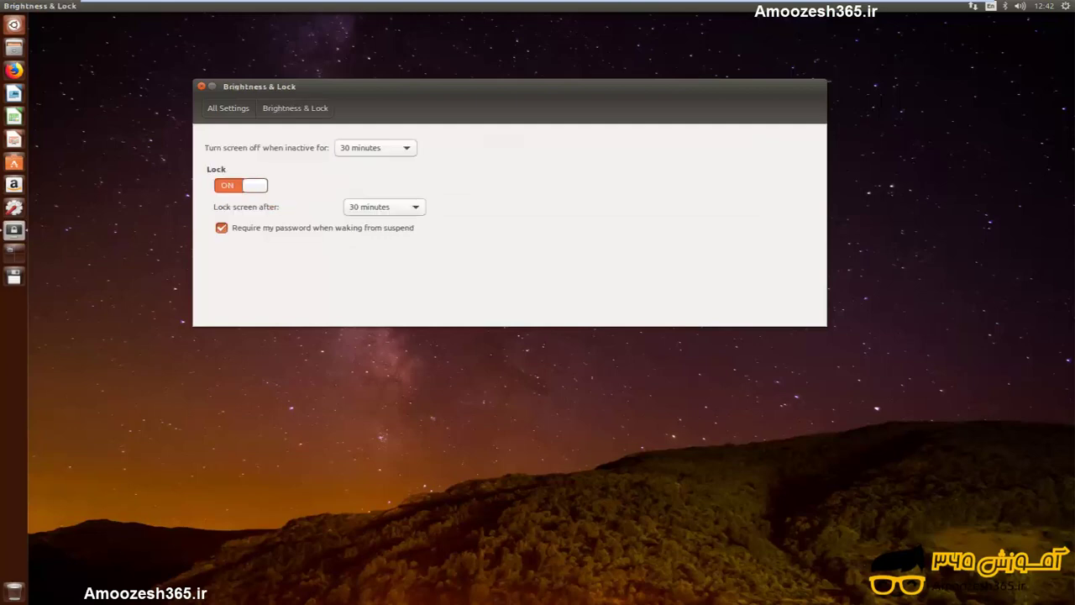
click(237, 109)
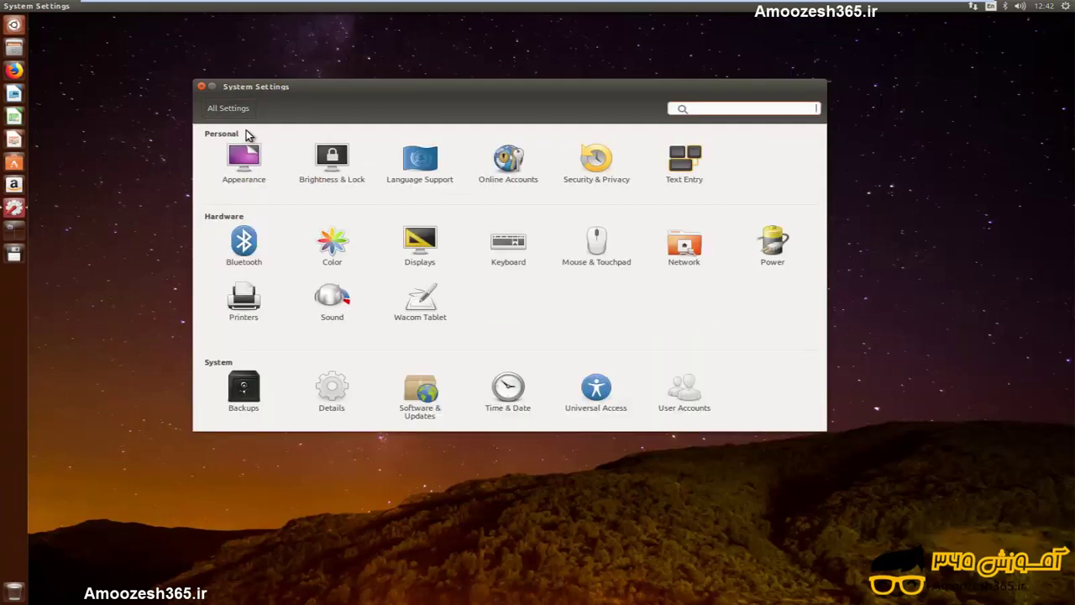
Step: Open the Printers settings, start adding a new printer, and list the available network printer types
click(241, 302)
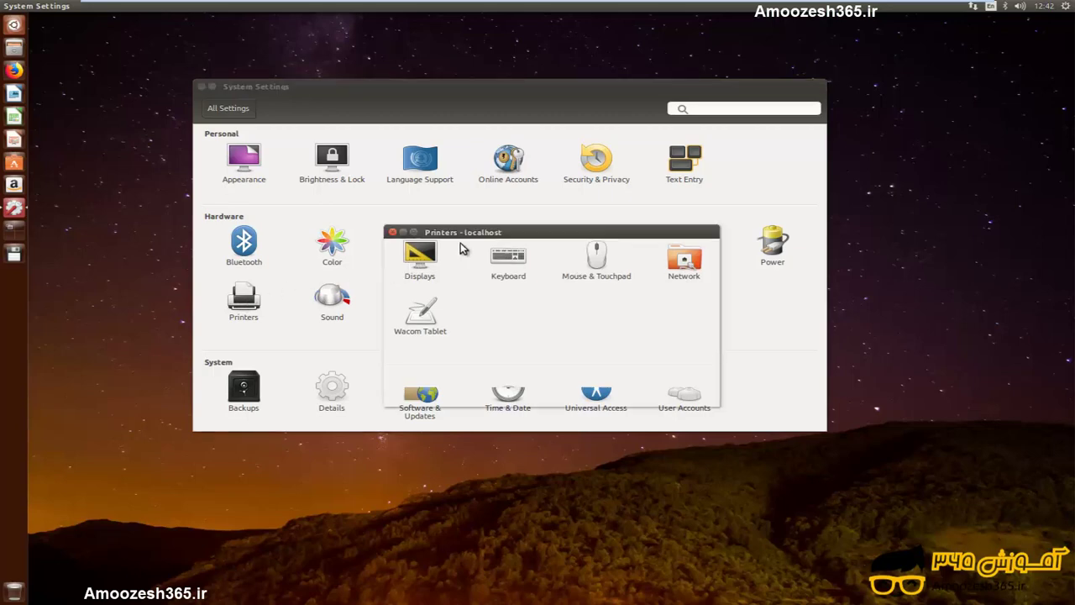
drag(475, 232, 226, 220)
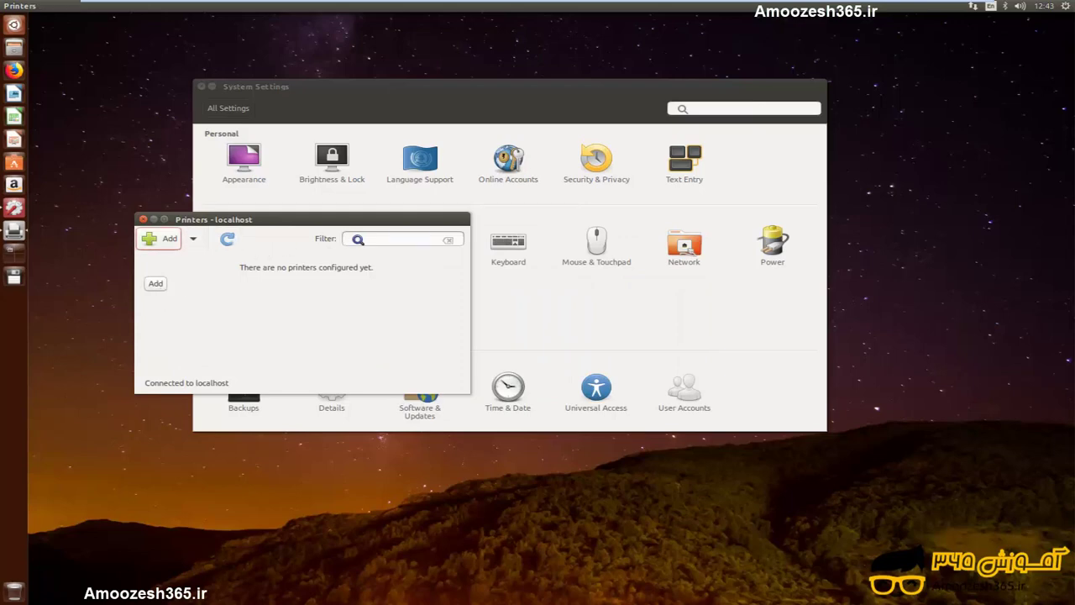
click(193, 240)
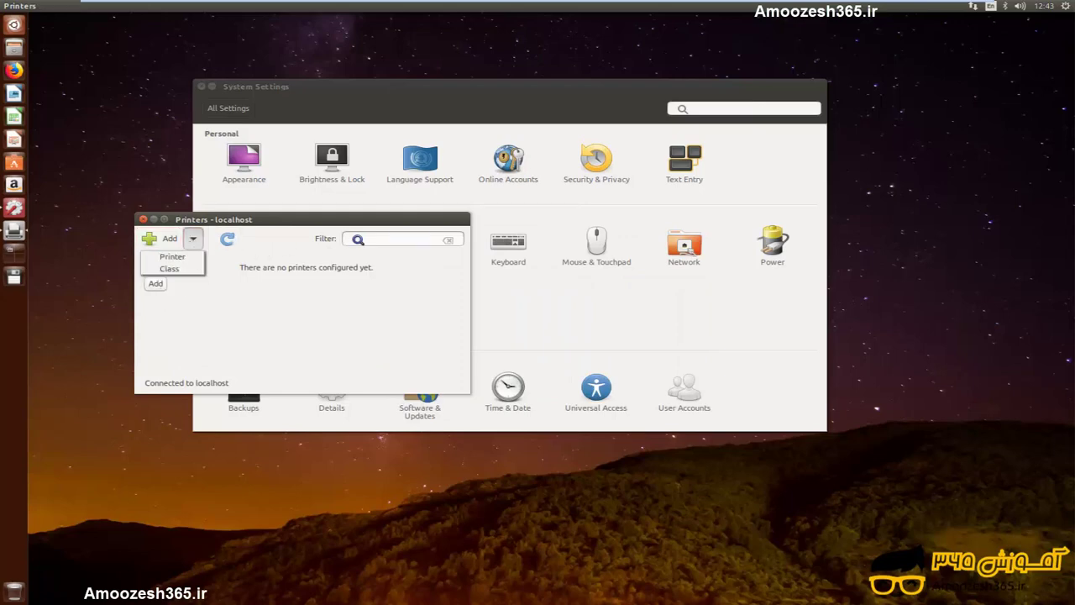
click(188, 260)
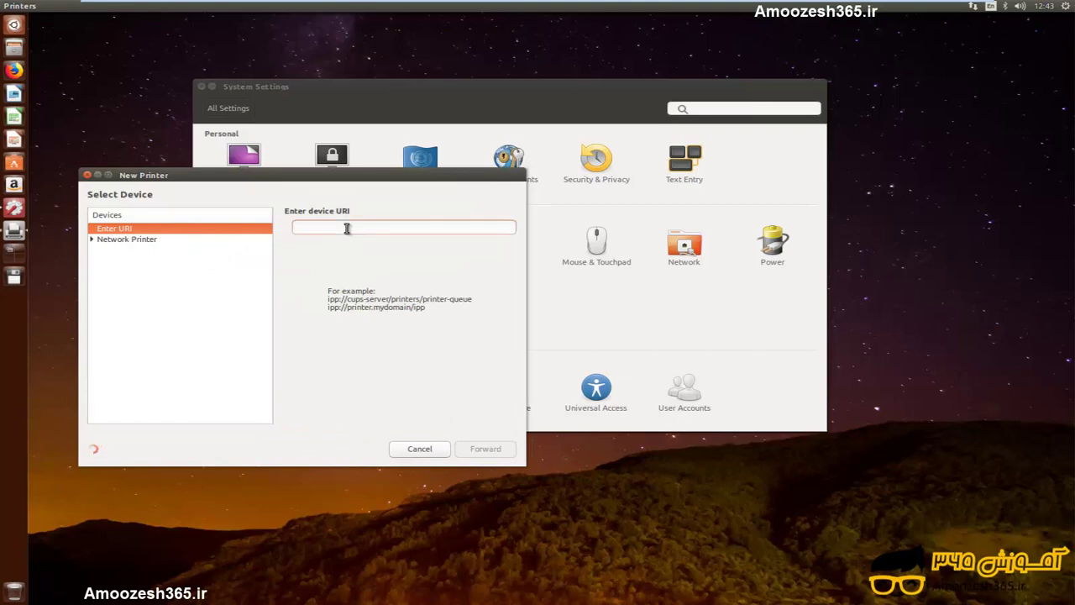
click(96, 240)
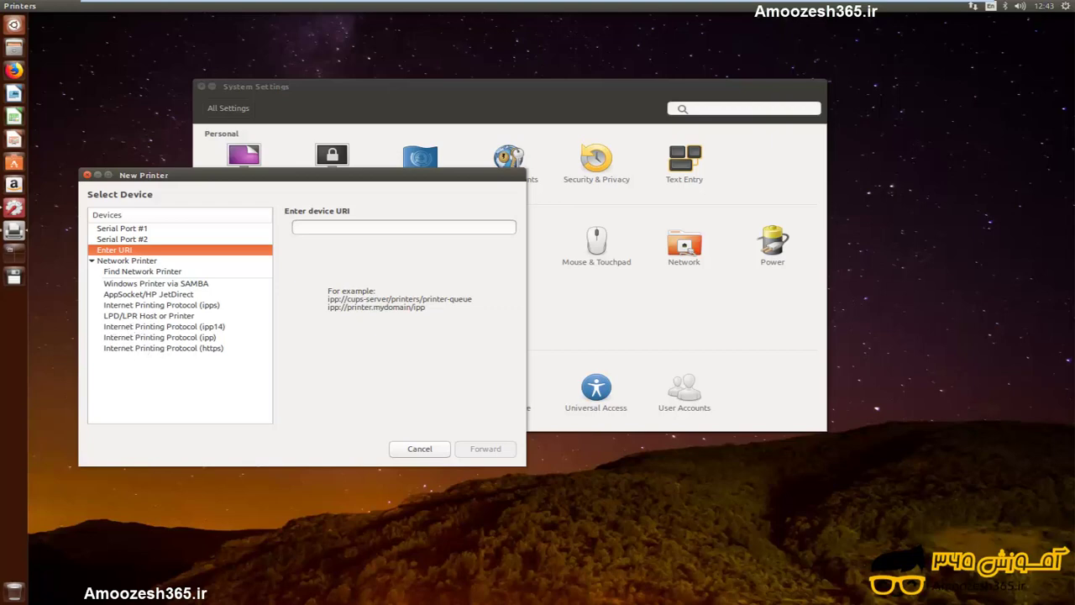
Step: Examine the Internet Printing Protocol device options (ipp14 and https), cancel adding the printer, and close the Printers window
click(127, 327)
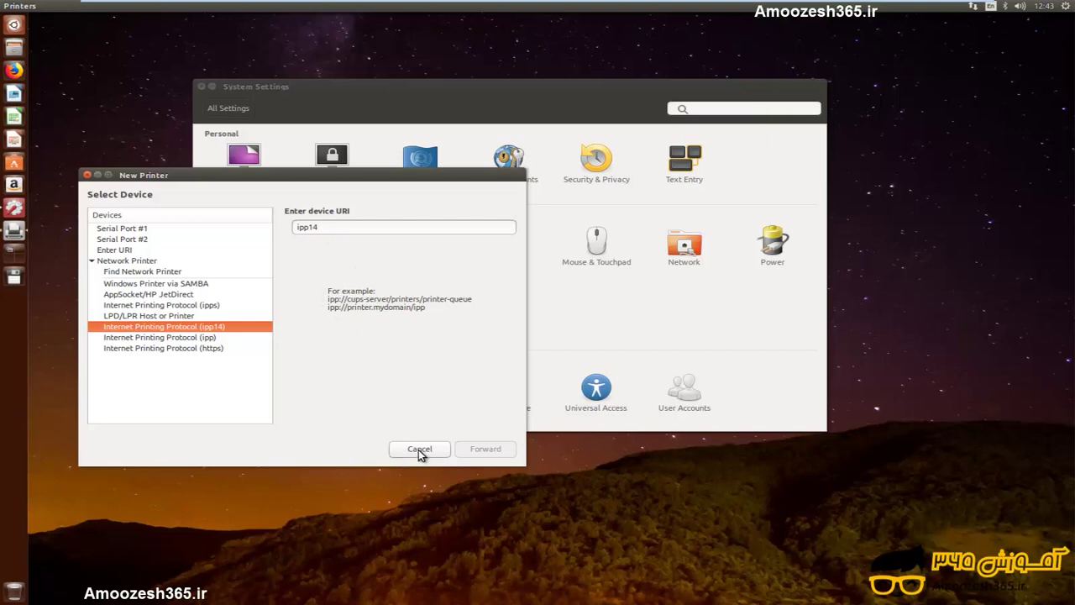
click(185, 348)
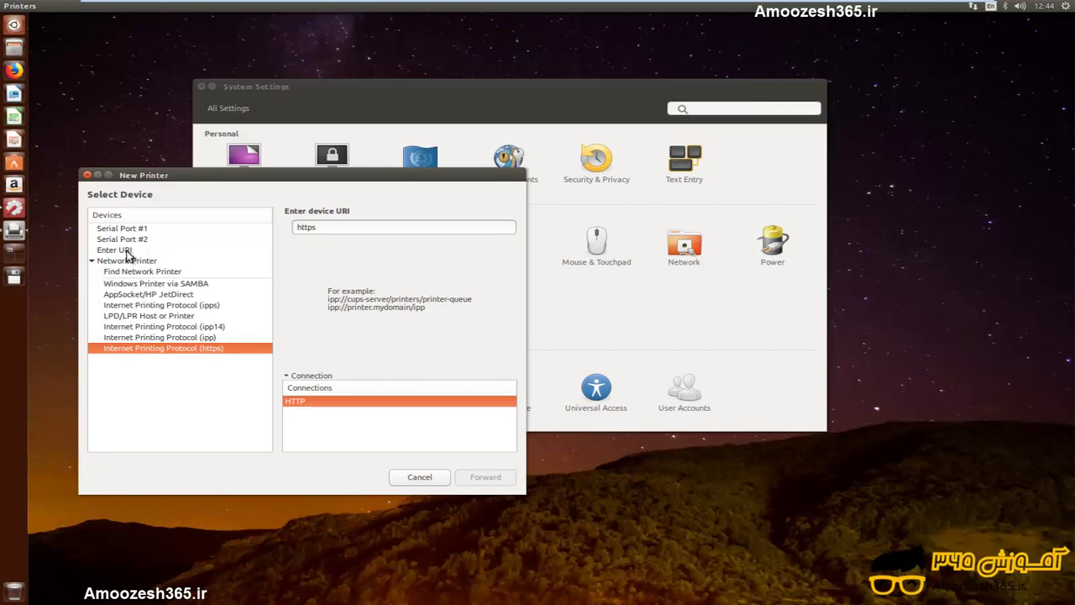
click(173, 294)
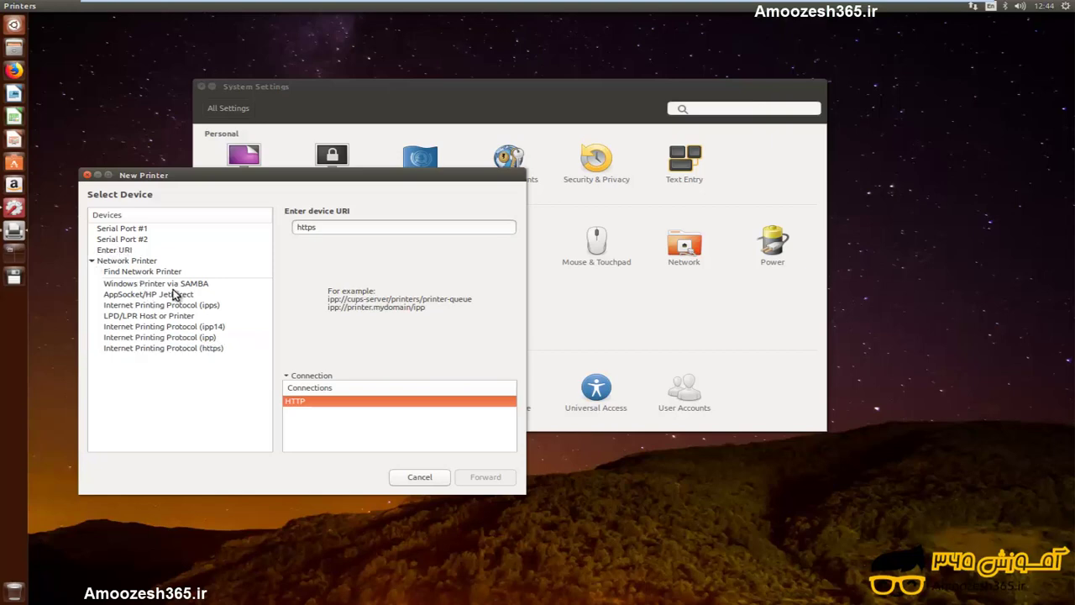
click(427, 486)
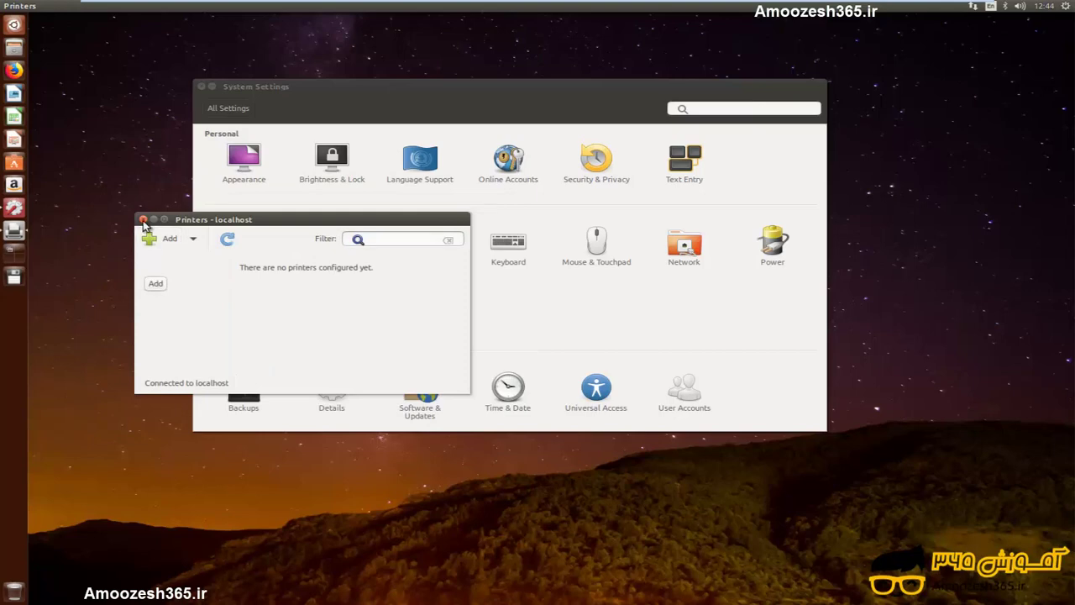
click(143, 221)
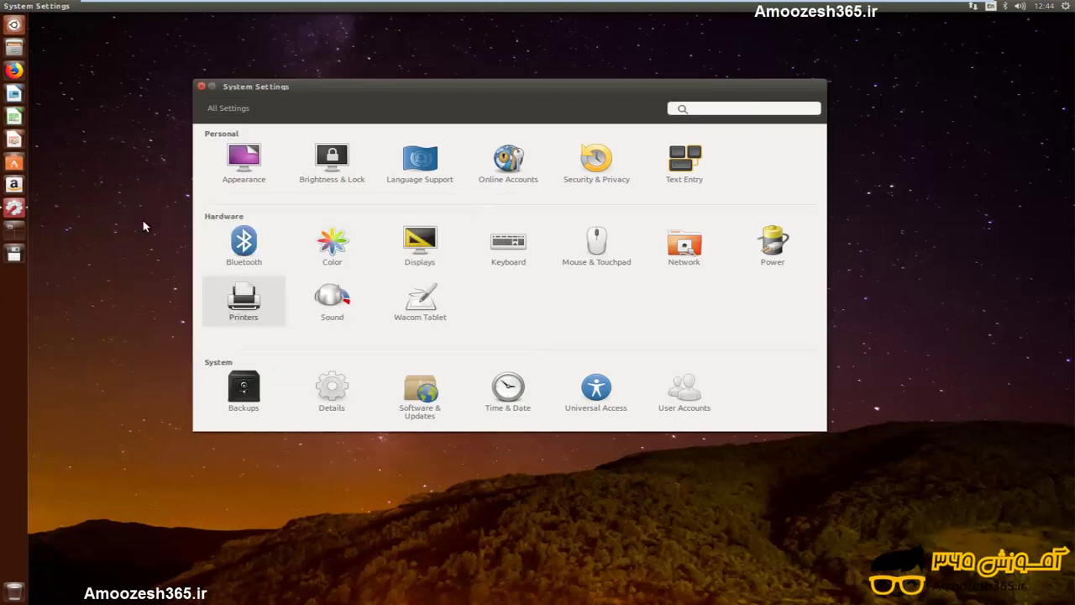
Step: Open the Sound settings and test the front right and front left speakers of the Analog Output
click(333, 300)
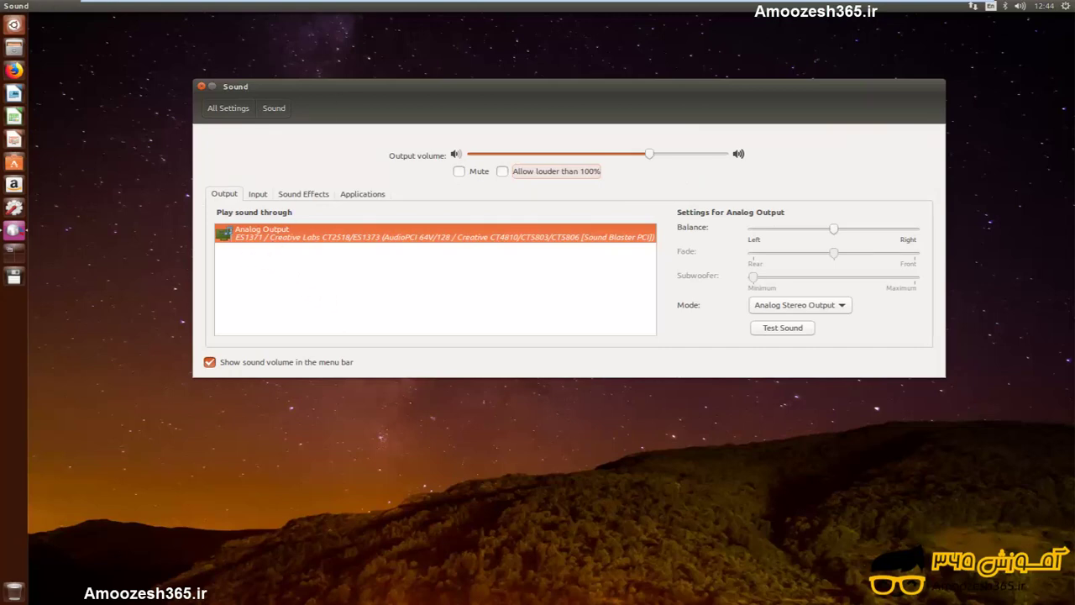
drag(323, 99, 325, 103)
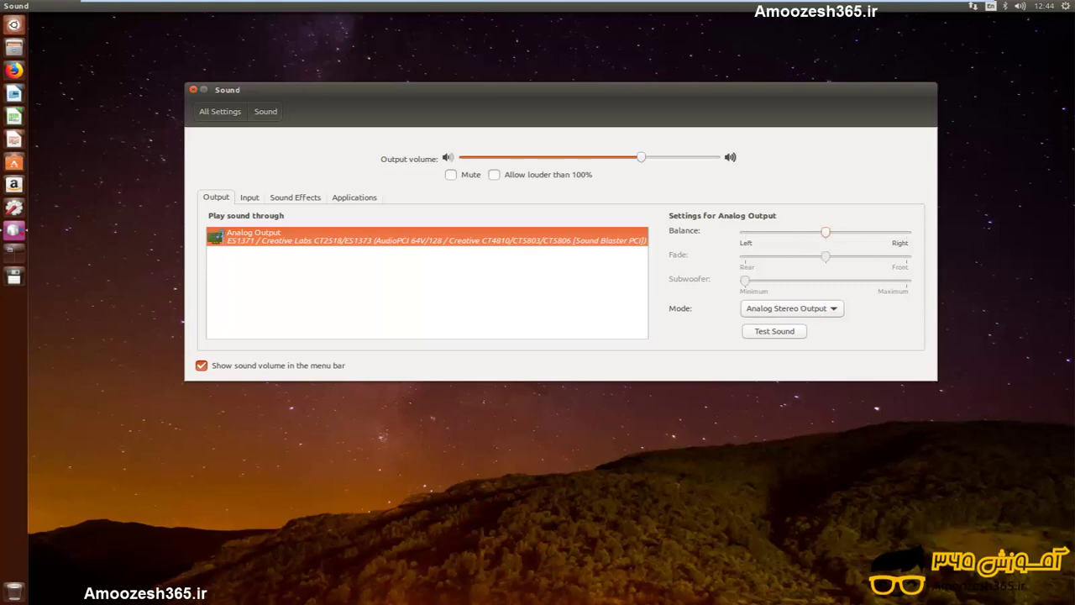
click(777, 331)
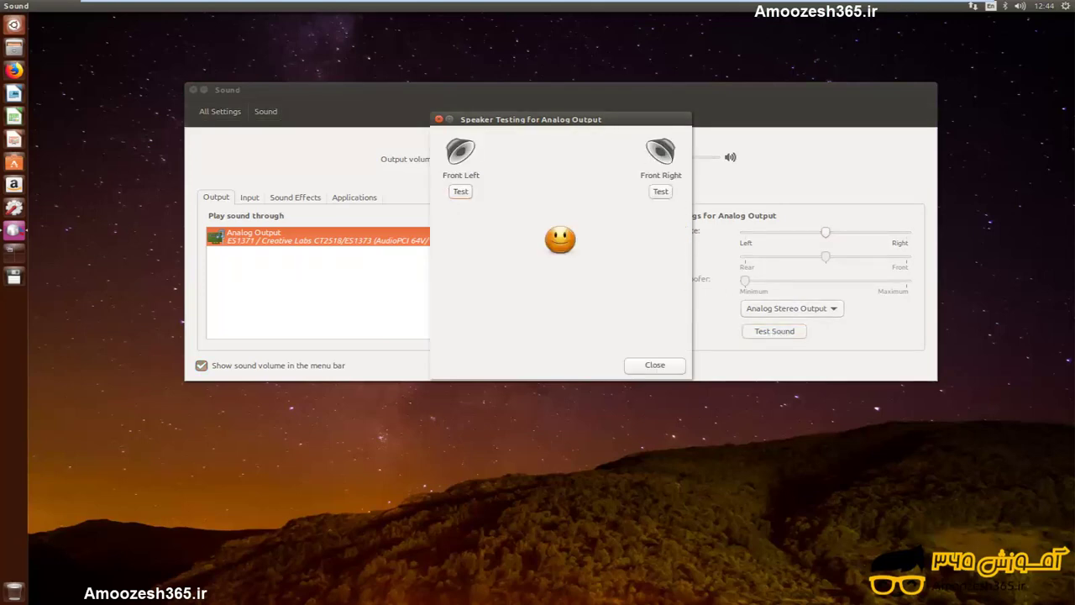
drag(586, 125, 530, 139)
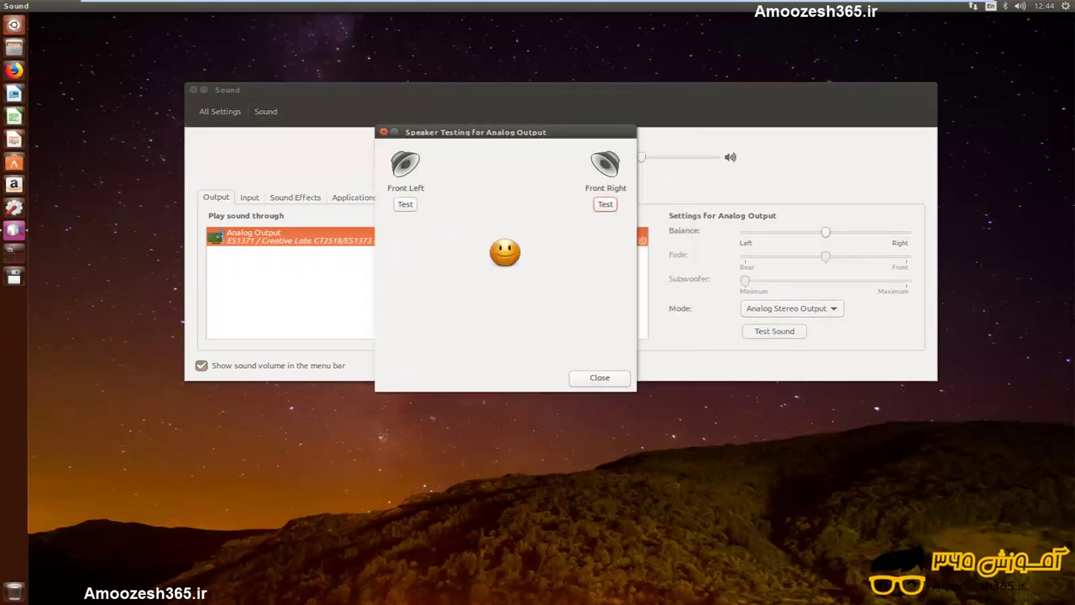
click(609, 206)
click(406, 206)
click(413, 207)
click(605, 204)
click(606, 205)
drag(529, 132, 538, 139)
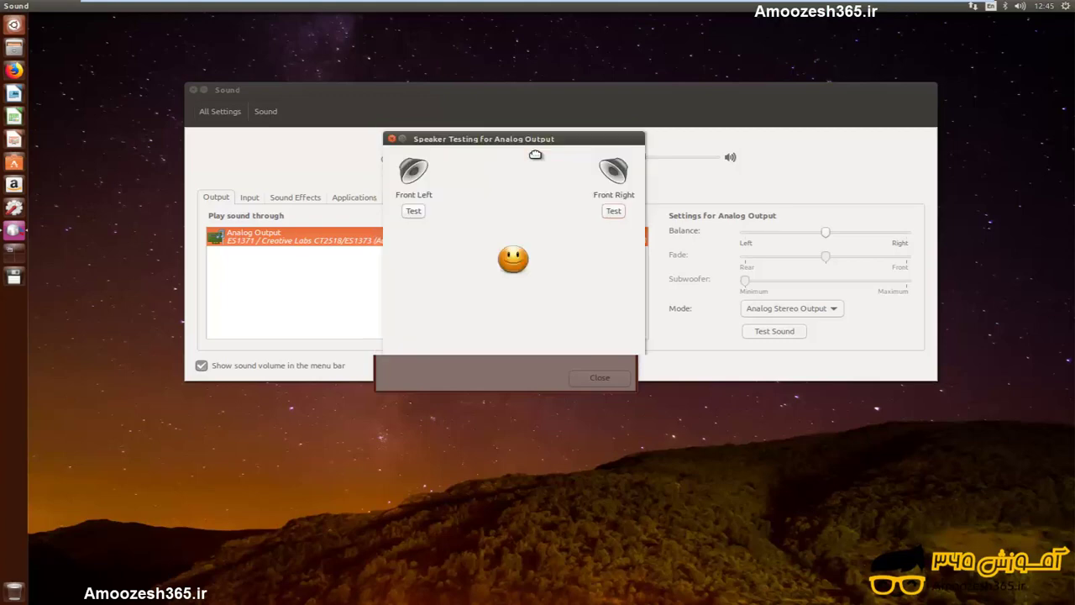
click(611, 385)
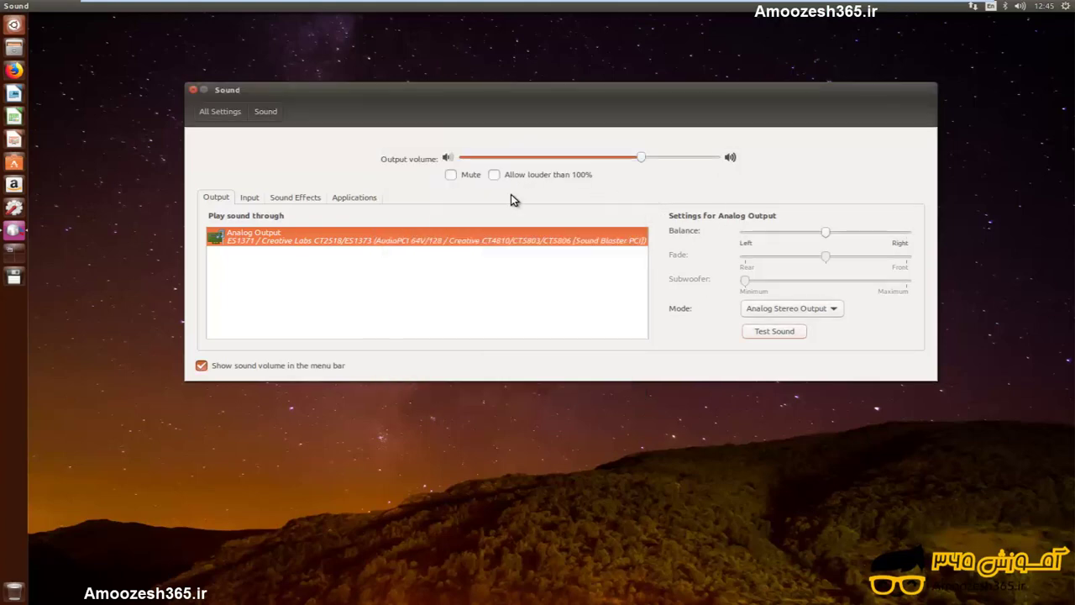
Step: Choose Line In as the sound recording source and raise its input volume to about 100%
click(252, 198)
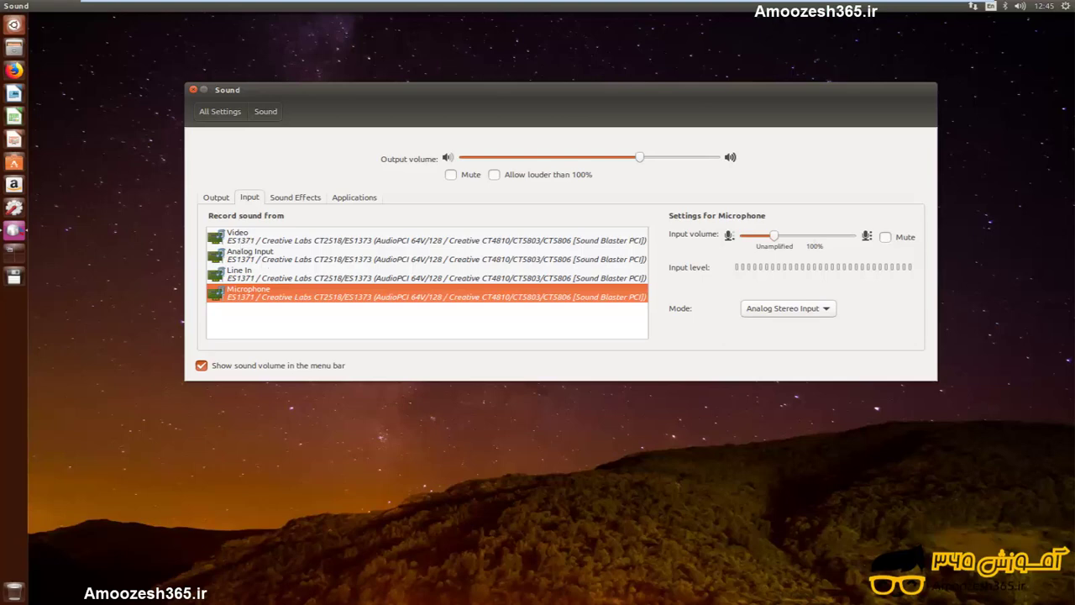
click(239, 236)
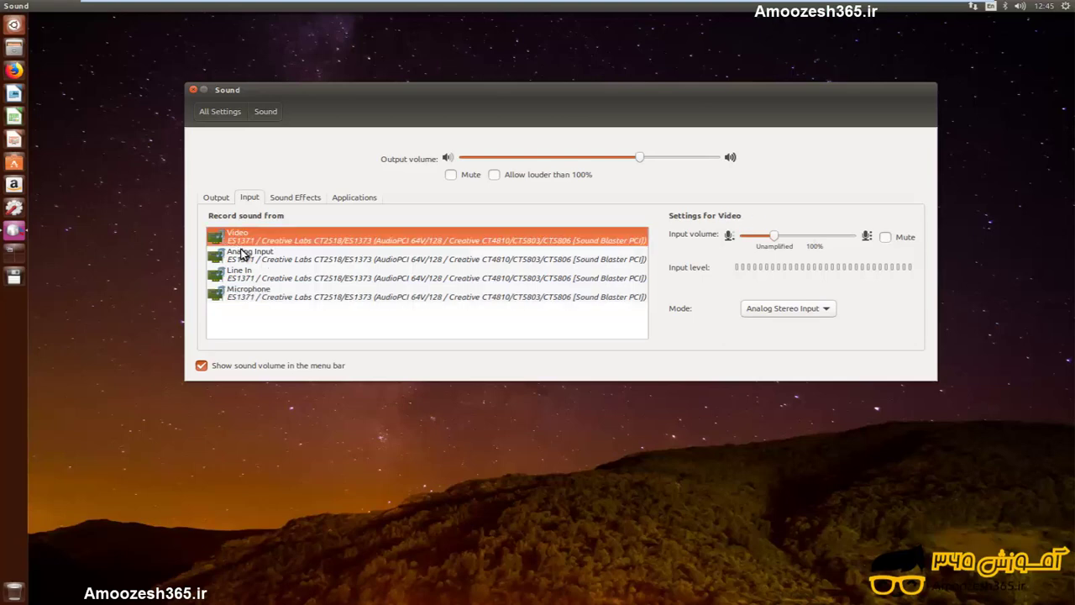
click(232, 296)
click(241, 278)
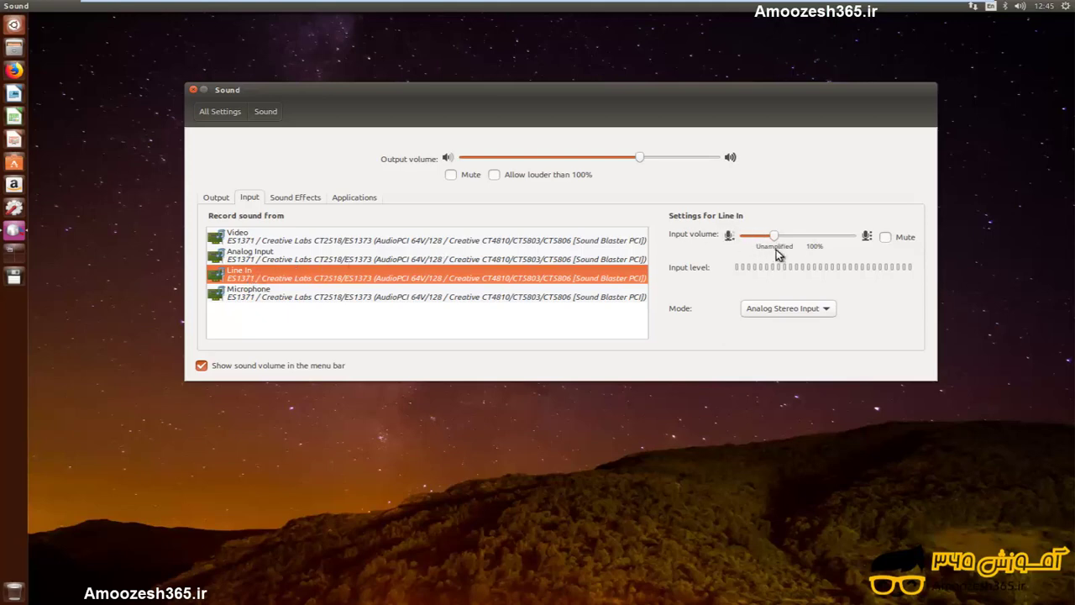
drag(774, 236, 813, 236)
Step: Raise the alert volume slightly, and review the application and output sound settings before returning to the settings overview
click(300, 200)
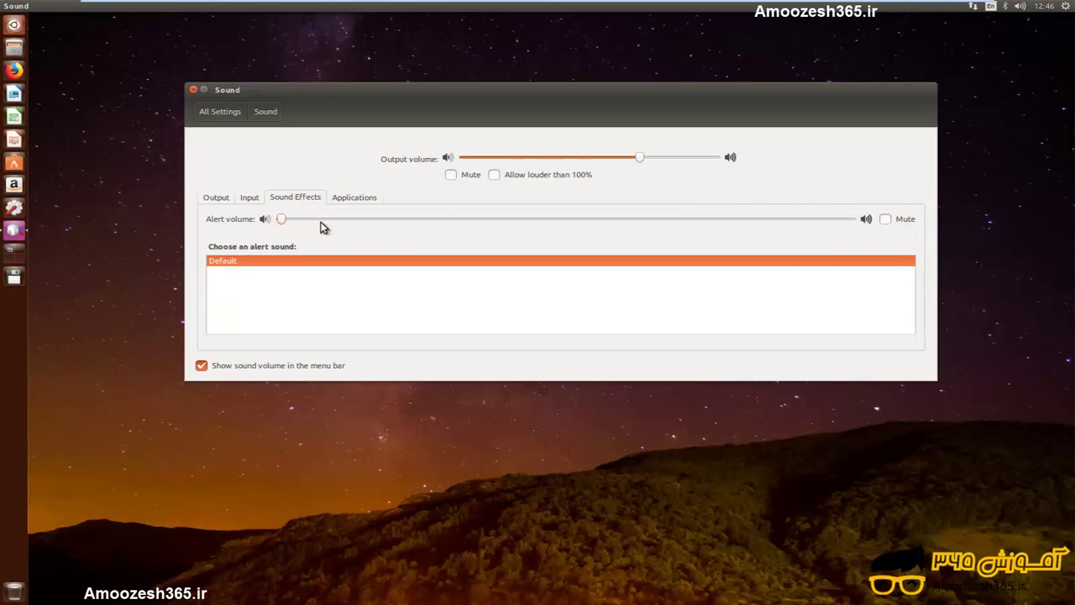
click(320, 221)
click(360, 198)
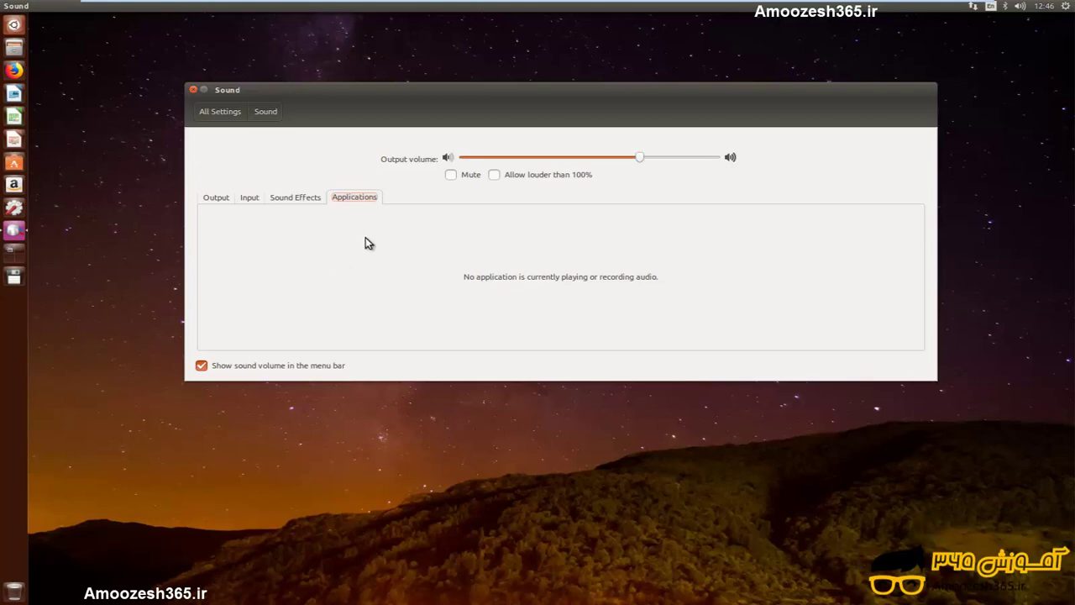
drag(413, 94, 397, 108)
click(201, 212)
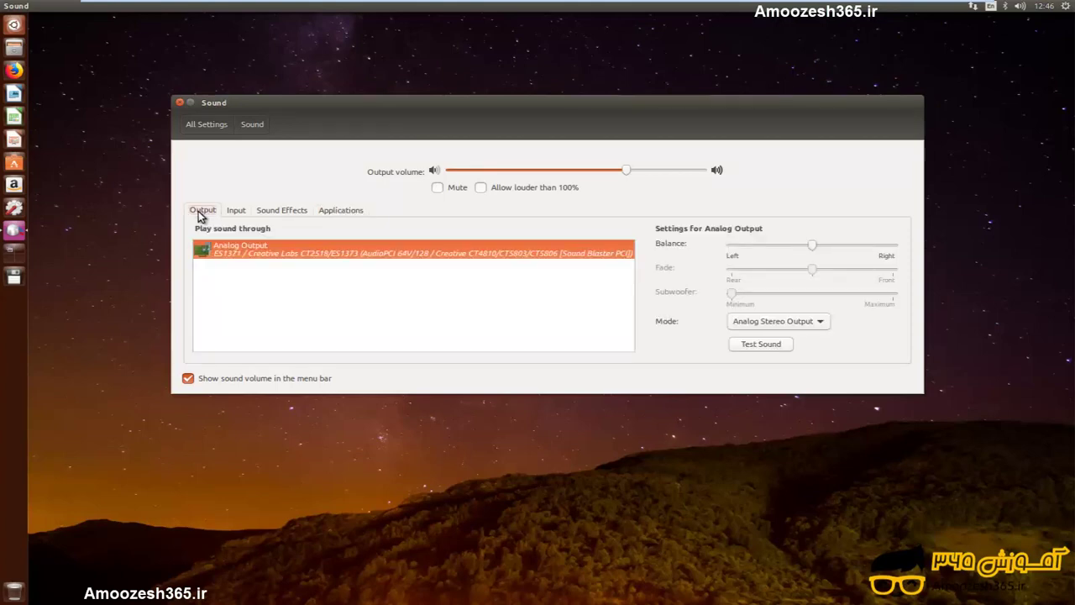
click(206, 124)
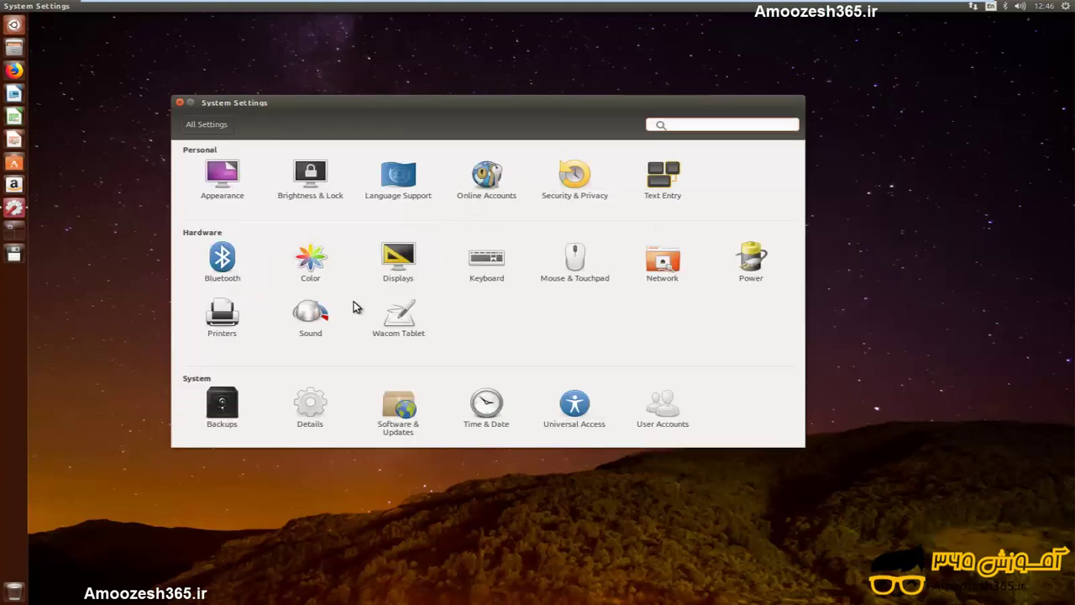
Step: View the Wacom Tablet settings and their linked Bluetooth settings, and return to the settings overview
click(401, 319)
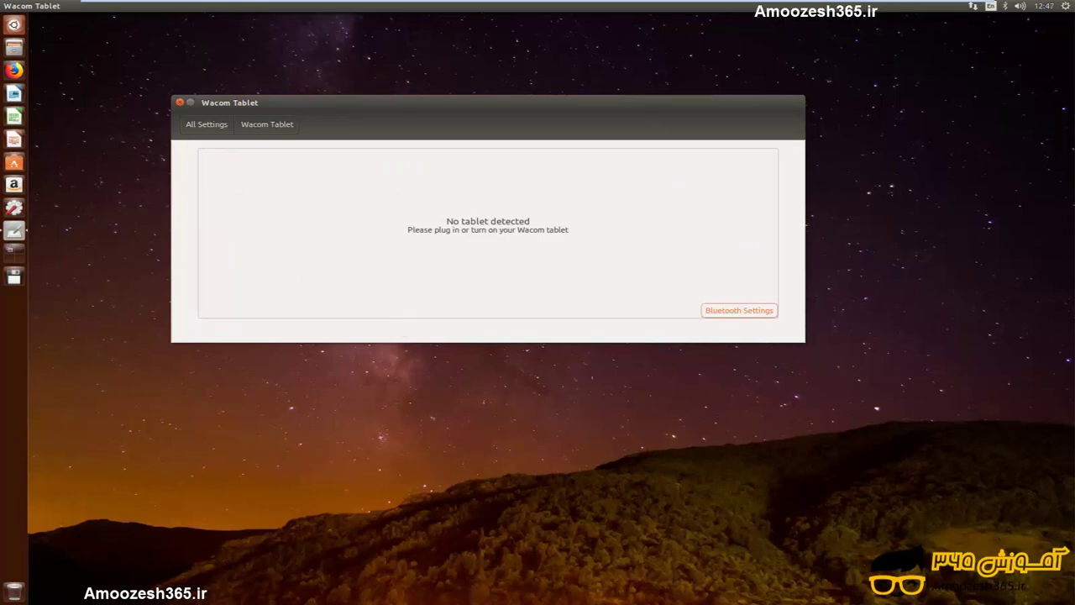
click(734, 312)
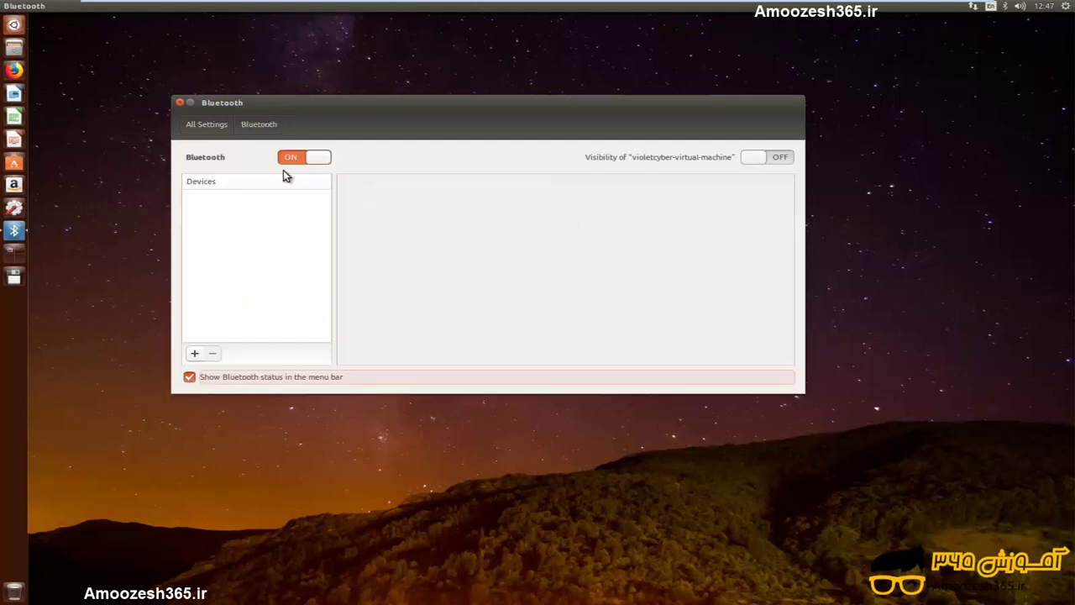
click(225, 125)
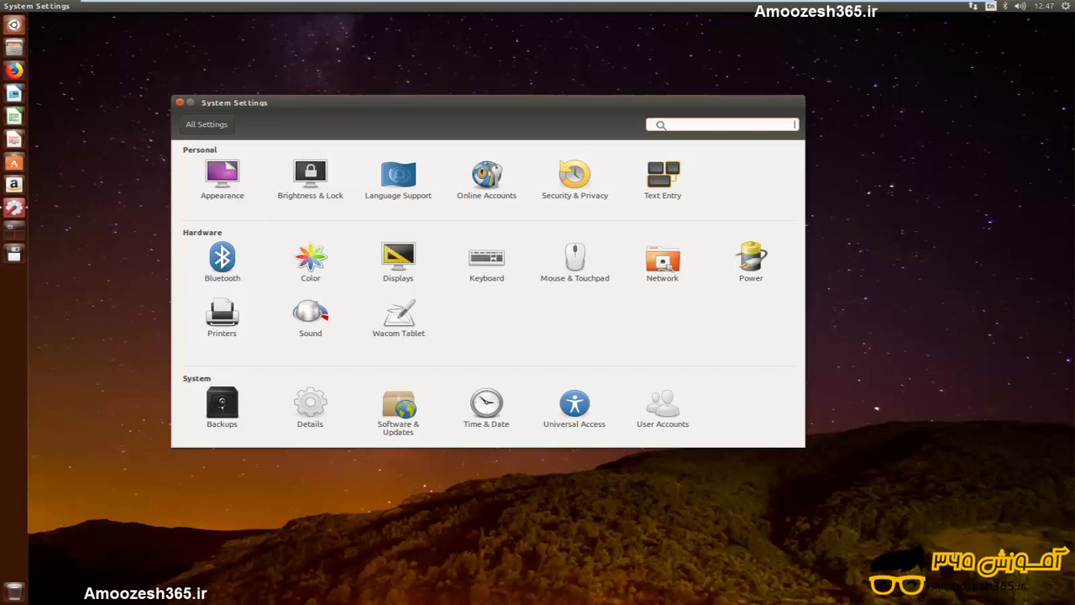
click(412, 330)
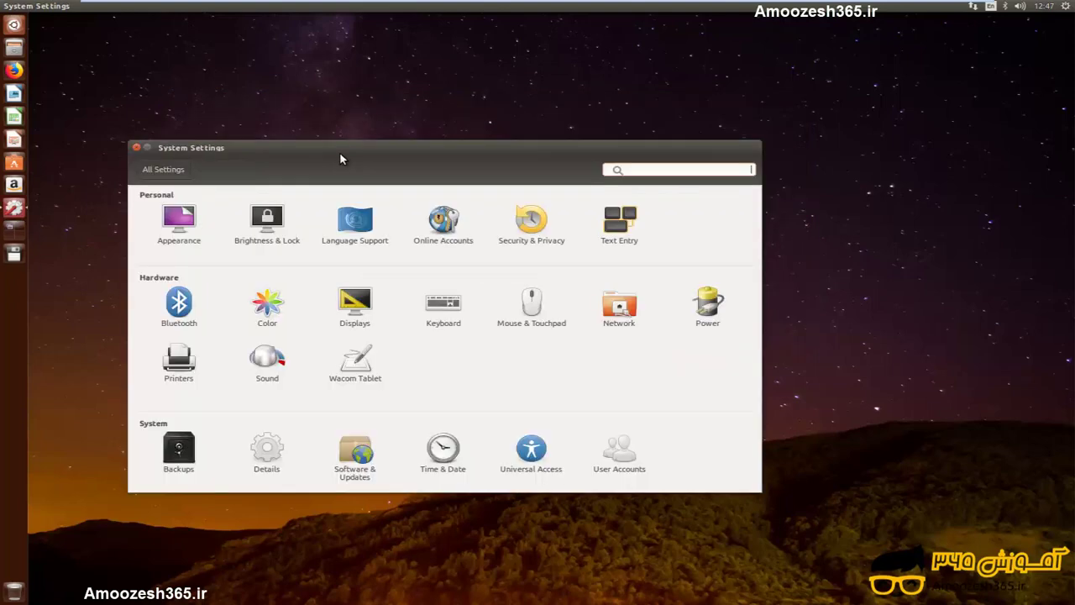
drag(359, 143, 396, 104)
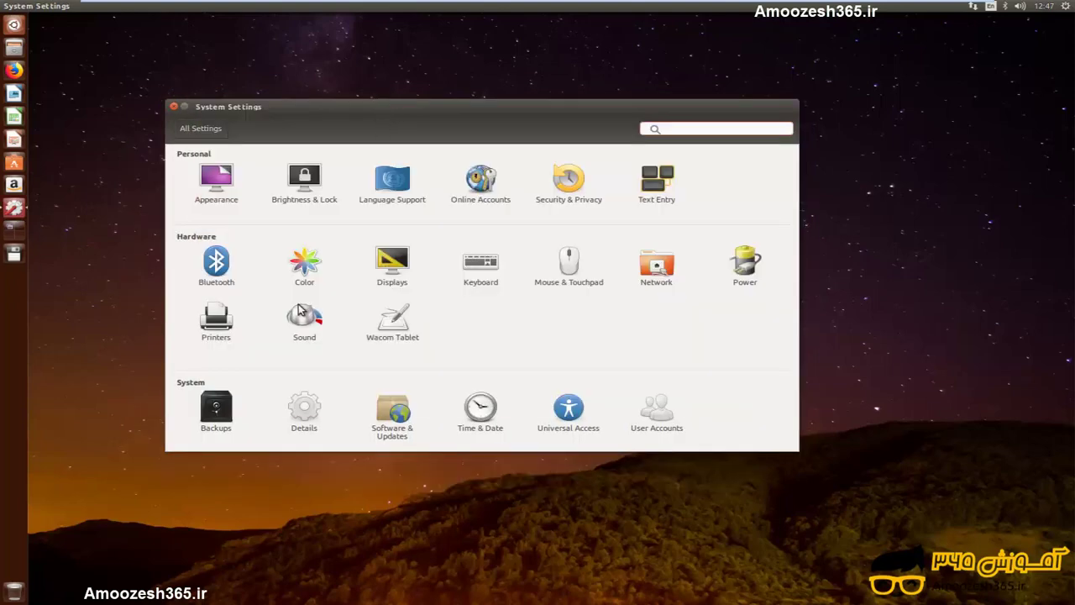